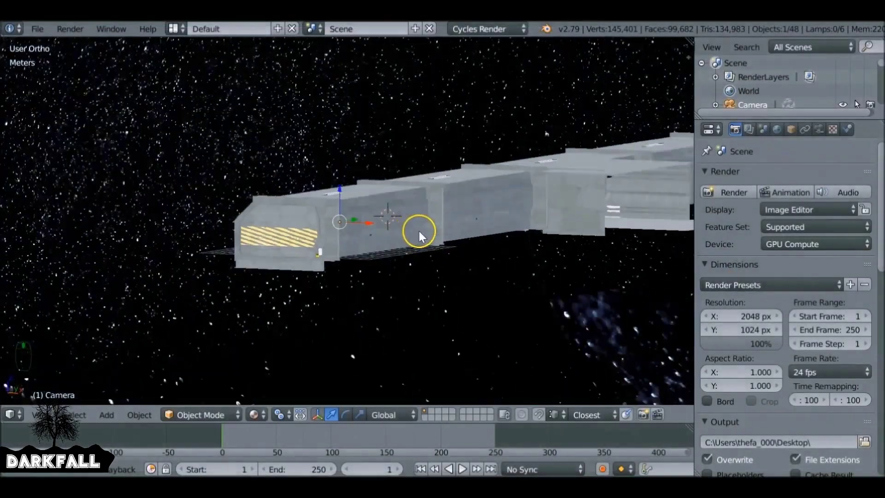
Look through the scene camera and rotate it around Z to face straight down the corridor.
scroll(419, 231, down, 4)
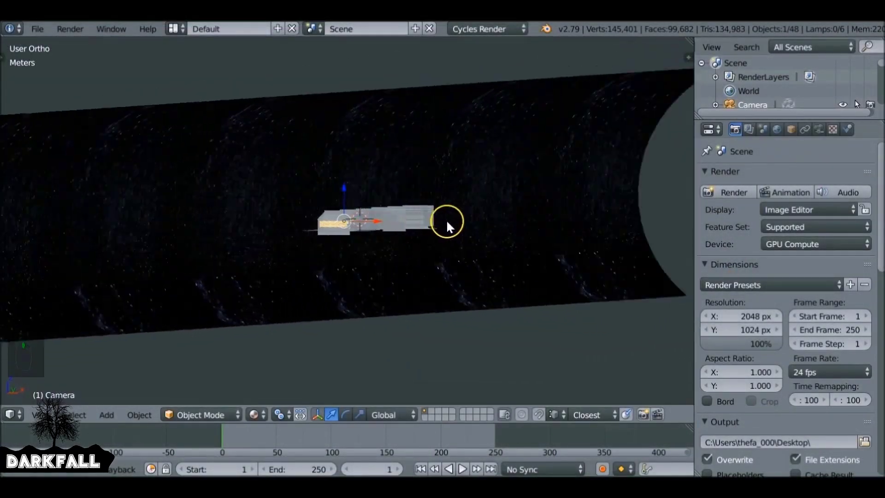
scroll(446, 220, up, 4)
key(KP_0)
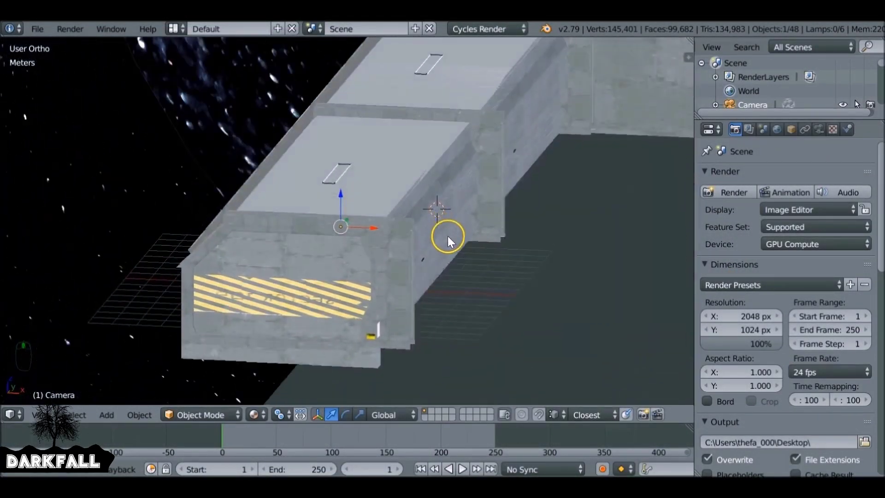
scroll(447, 234, down, 3)
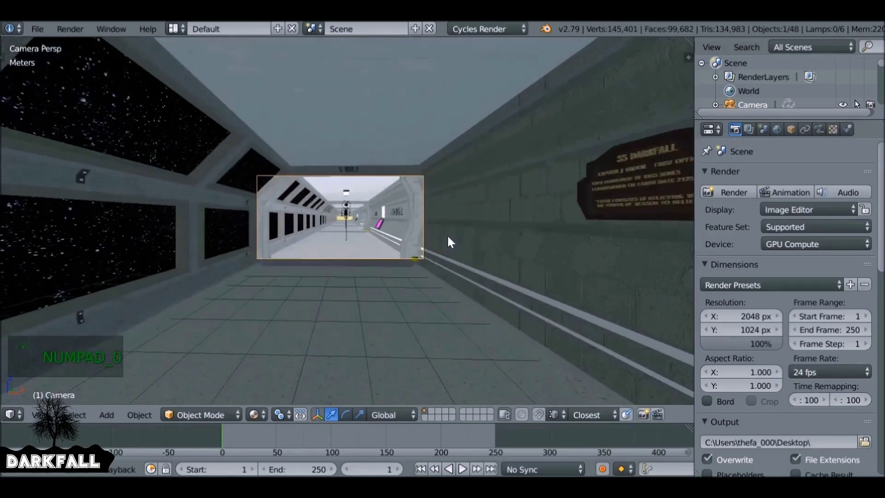
scroll(364, 156, up, 3)
key(r)
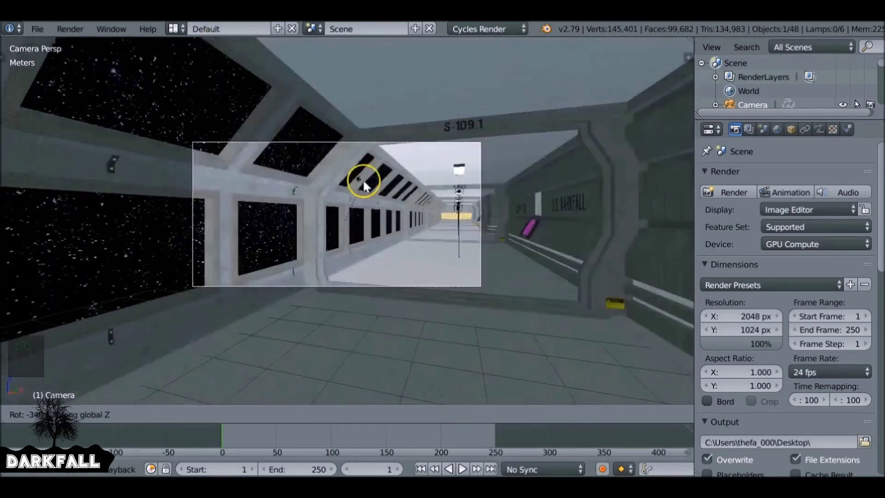
click(332, 161)
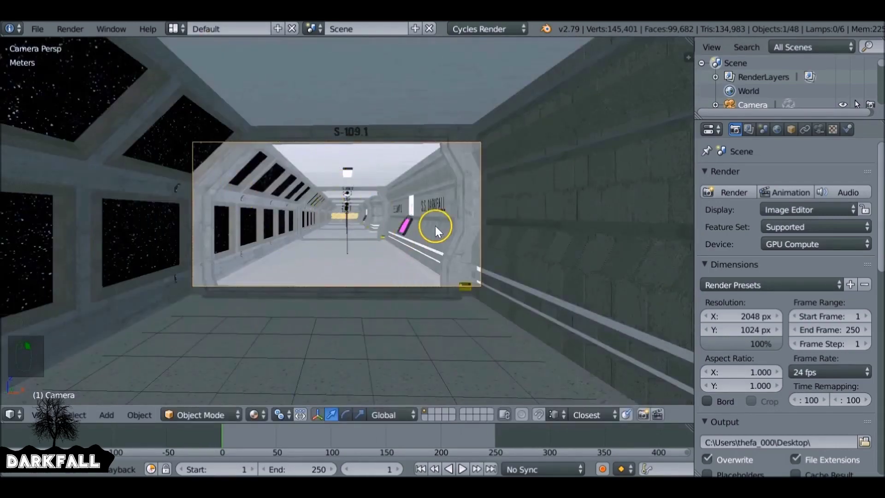
scroll(860, 251, down, 3)
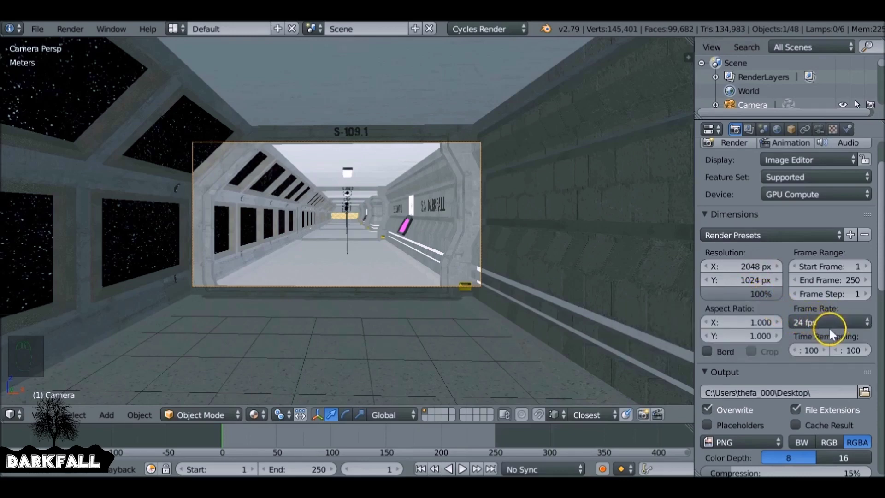
right_click(217, 139)
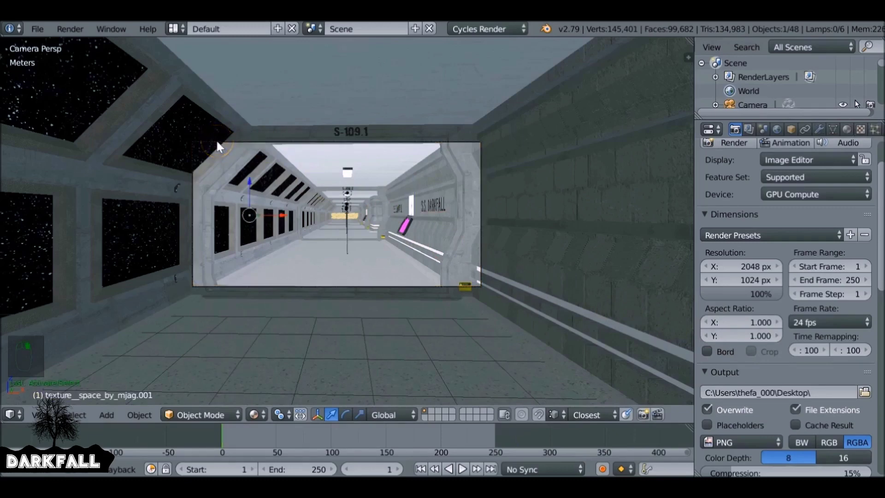
drag(282, 138, 320, 148)
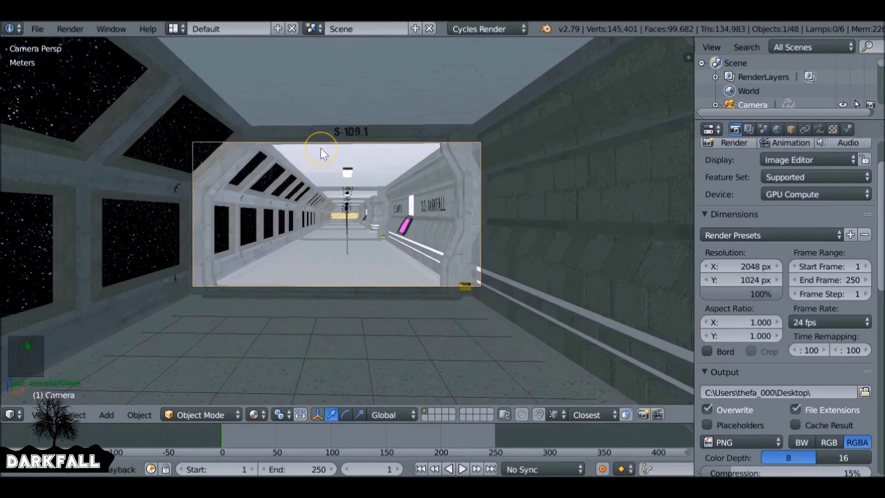
key(n)
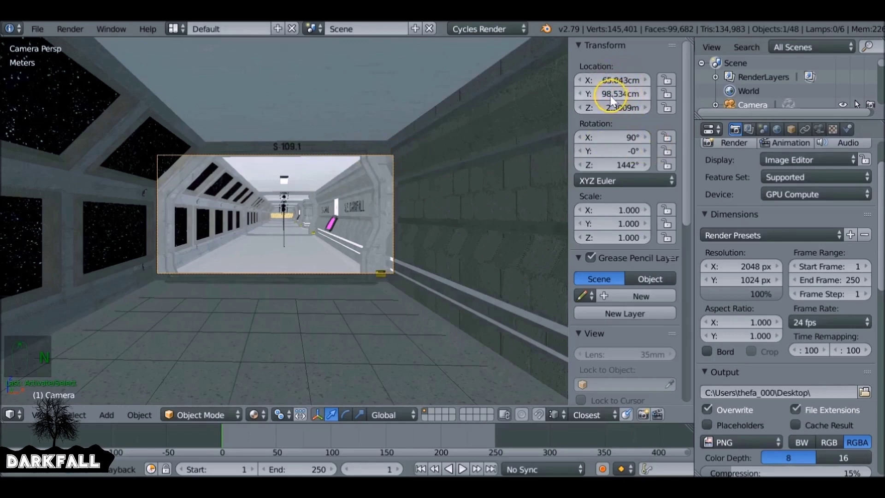
drag(613, 108, 618, 107)
key(ctrl+z)
key(ctrl+z)
click(614, 107)
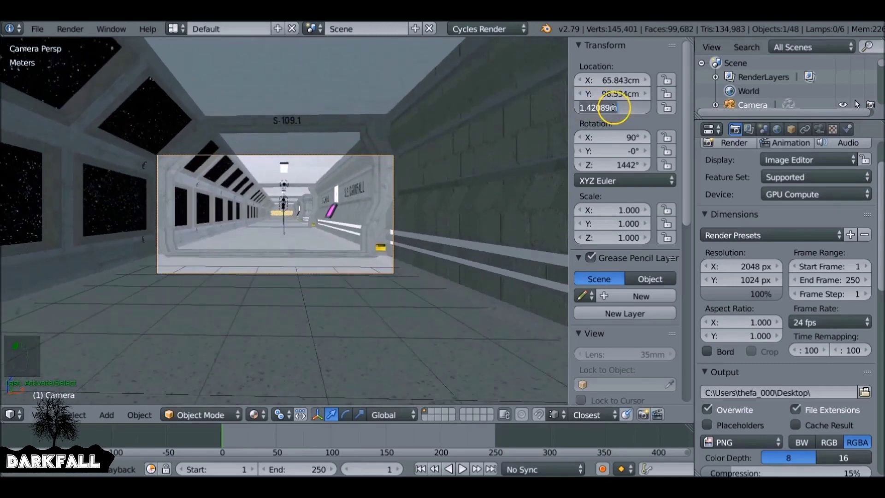
text(1.7)
key(Return)
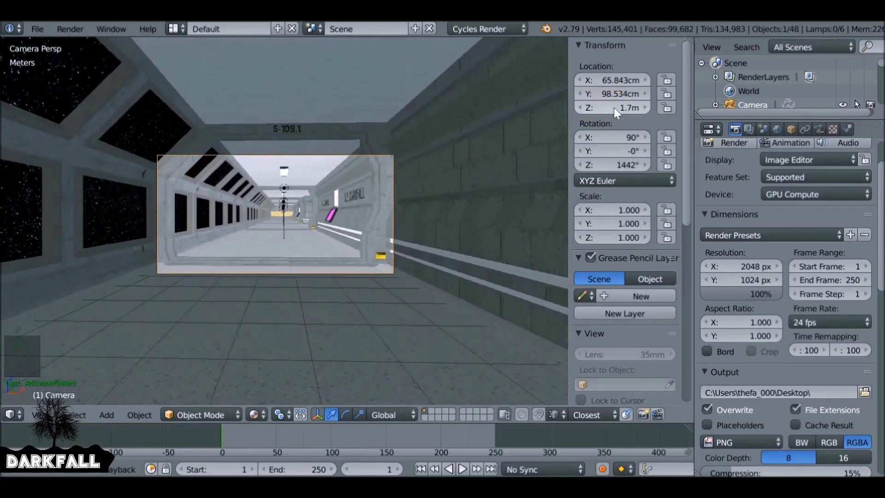
key(ctrl+z)
key(ctrl+z)
key(ctrl+z)
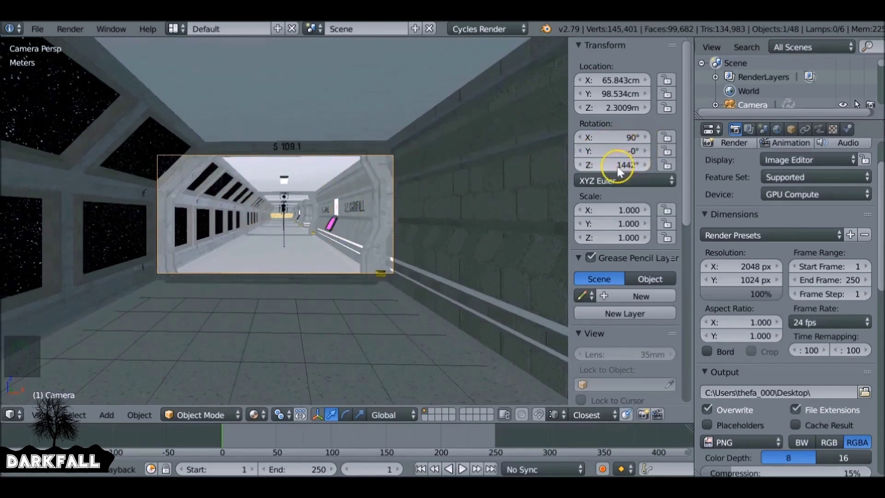
key(n)
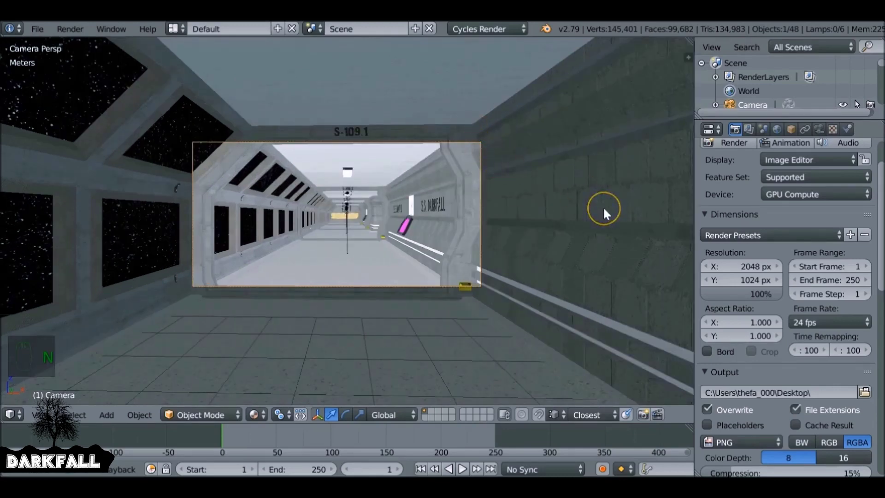
Enable Views in the Render Layers settings and check the Stereo 3D left and right views.
click(716, 166)
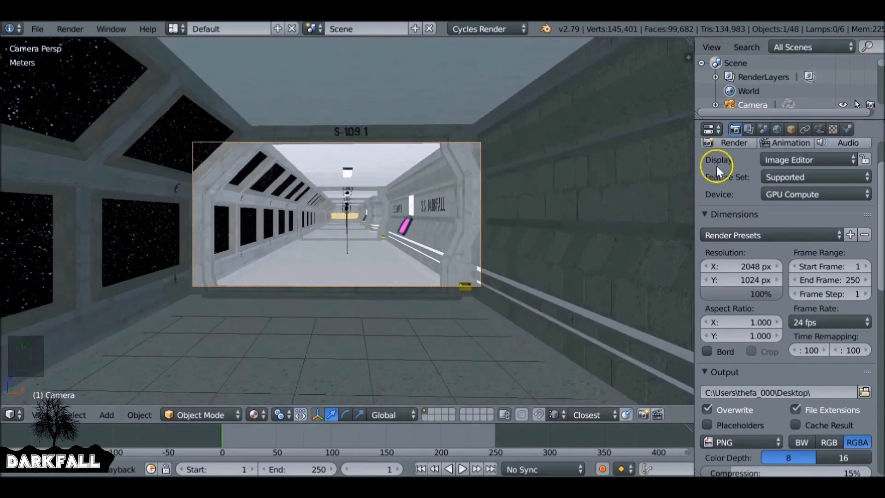
scroll(749, 161, up, 2)
click(749, 130)
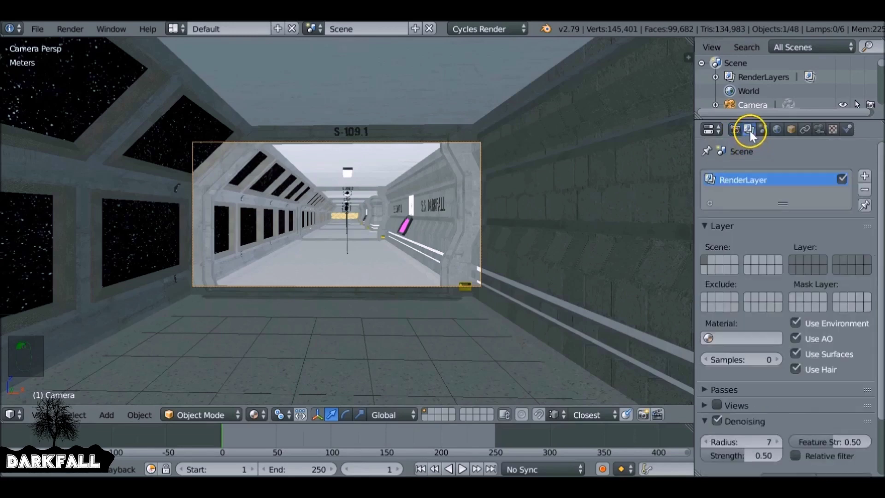
scroll(742, 239, down, 3)
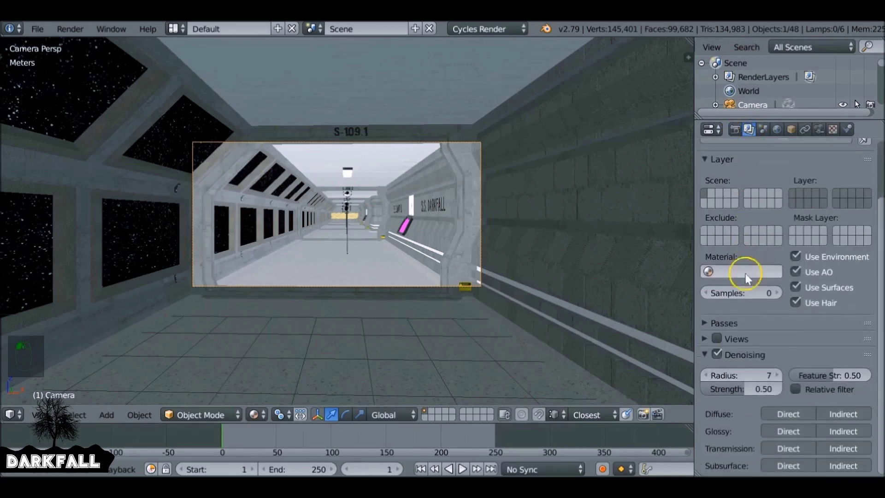
click(715, 338)
click(704, 339)
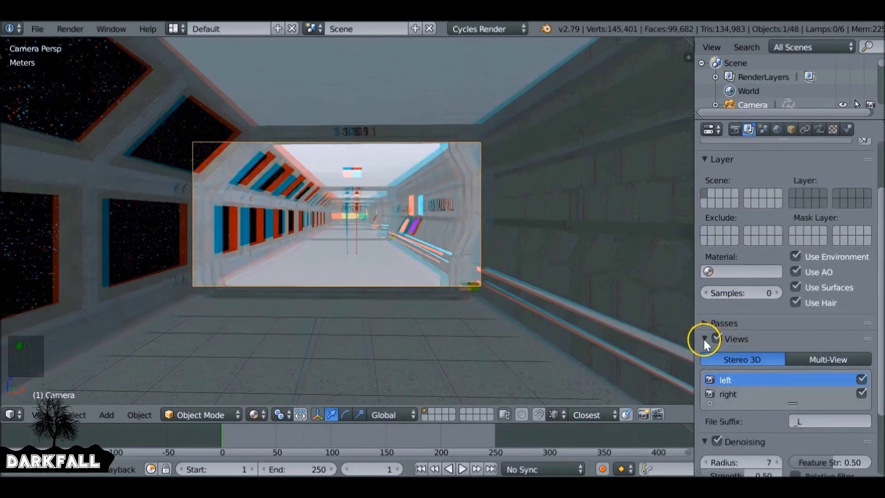
scroll(739, 324, down, 5)
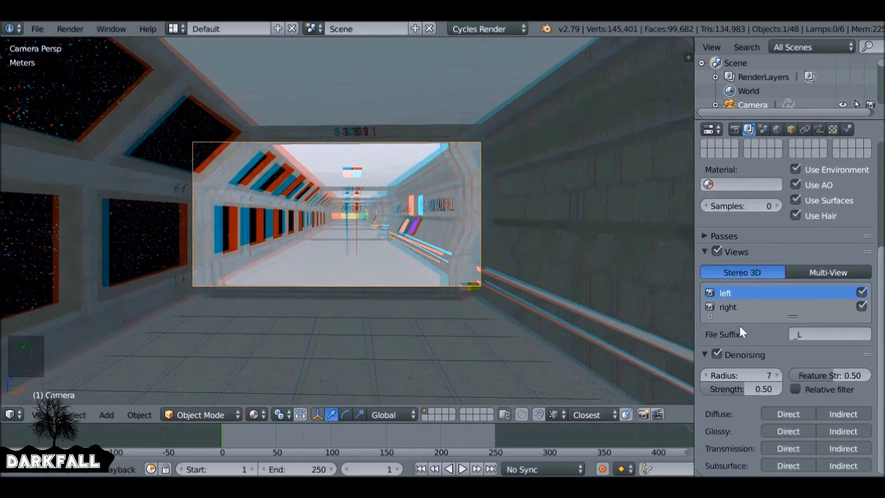
scroll(723, 305, up, 3)
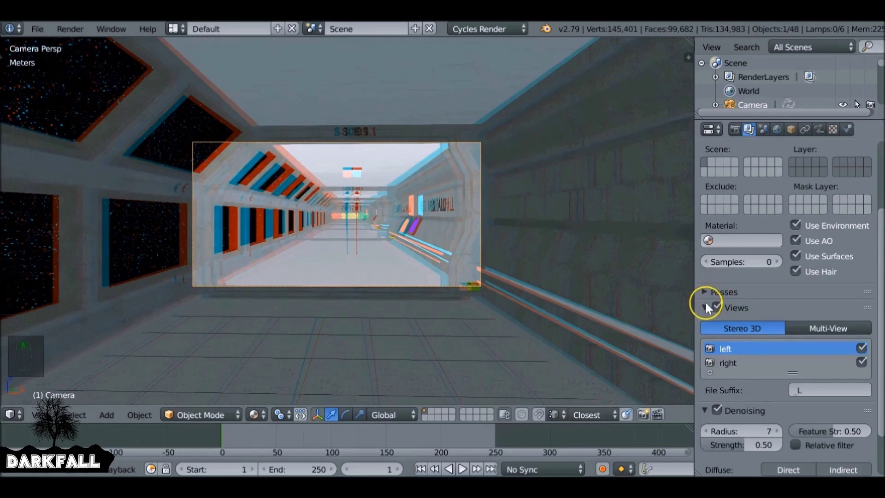
click(705, 307)
scroll(706, 302, up, 5)
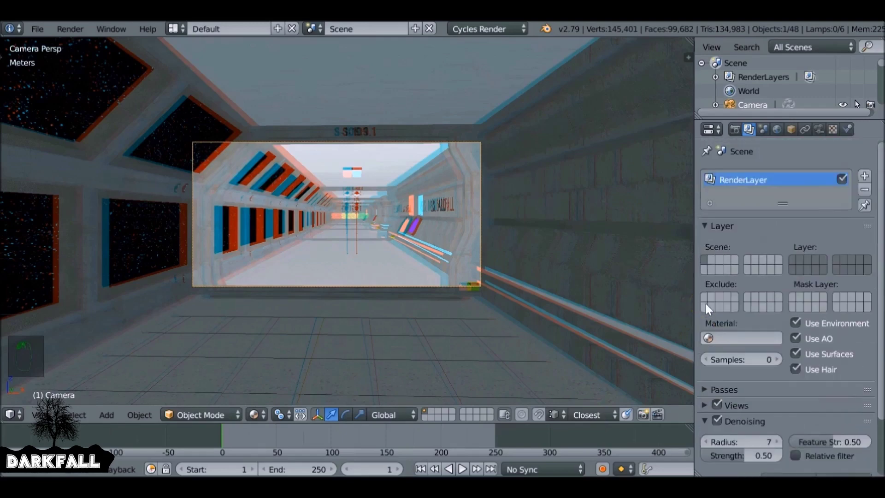
click(819, 130)
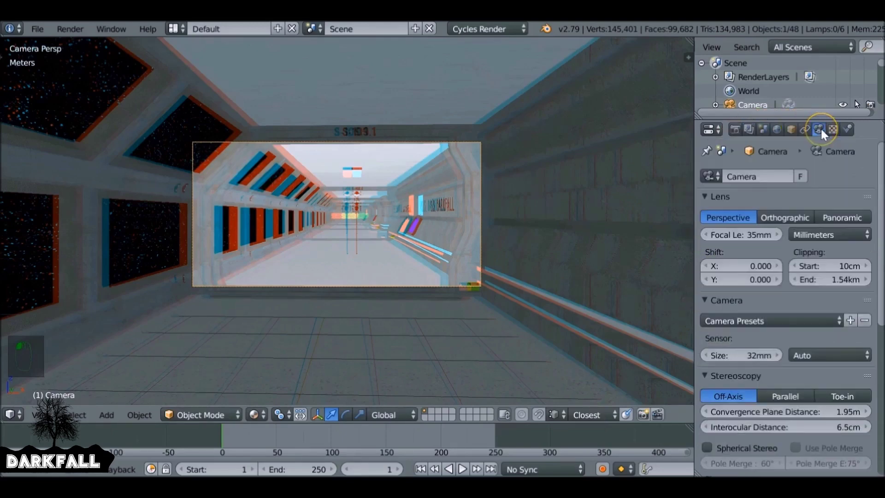
Switch the camera lens unit to Field of View and set it to 90°.
click(823, 235)
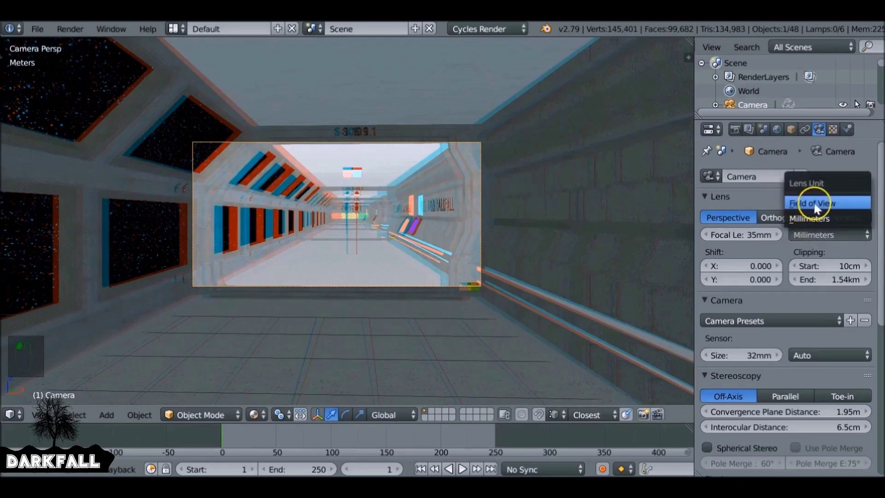
click(837, 203)
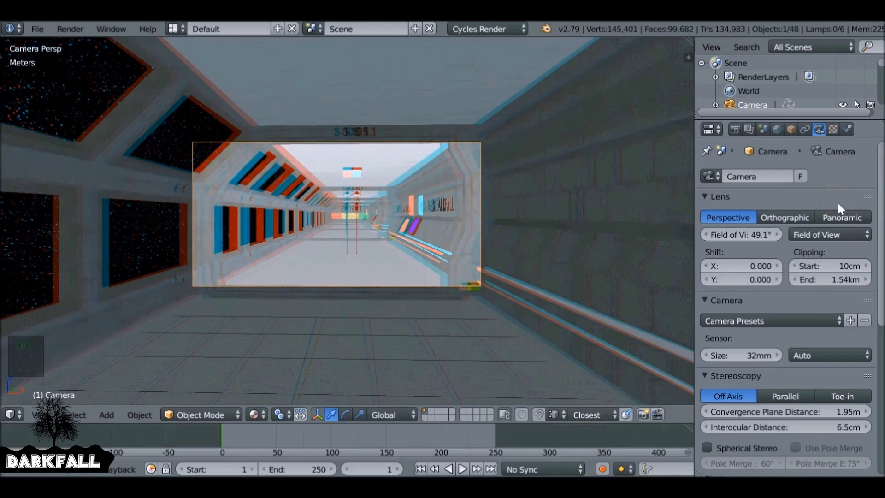
click(757, 230)
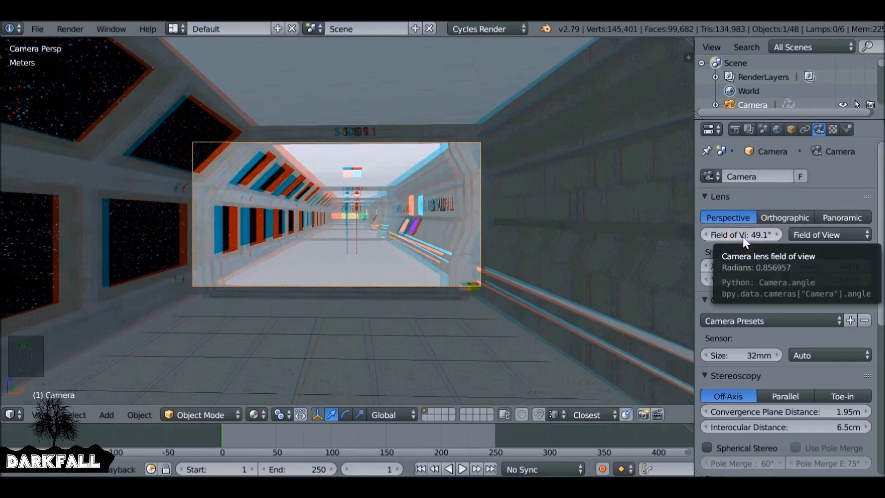
click(742, 237)
text(90)
key(Return)
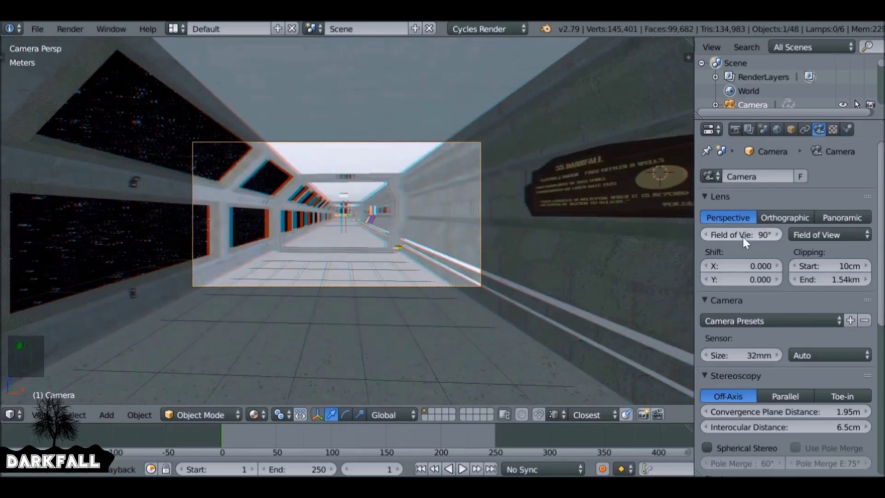
Rotate the camera around Z so it faces straight down the hallway.
scroll(449, 99, up, 4)
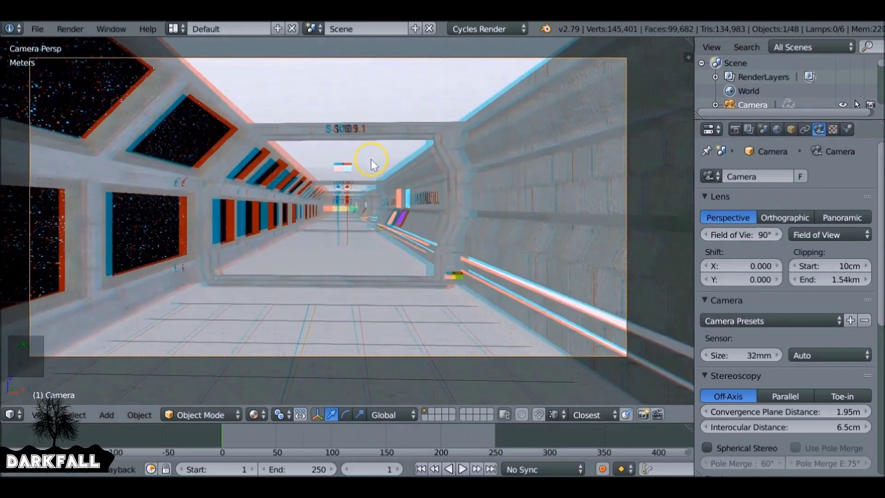
key(r)
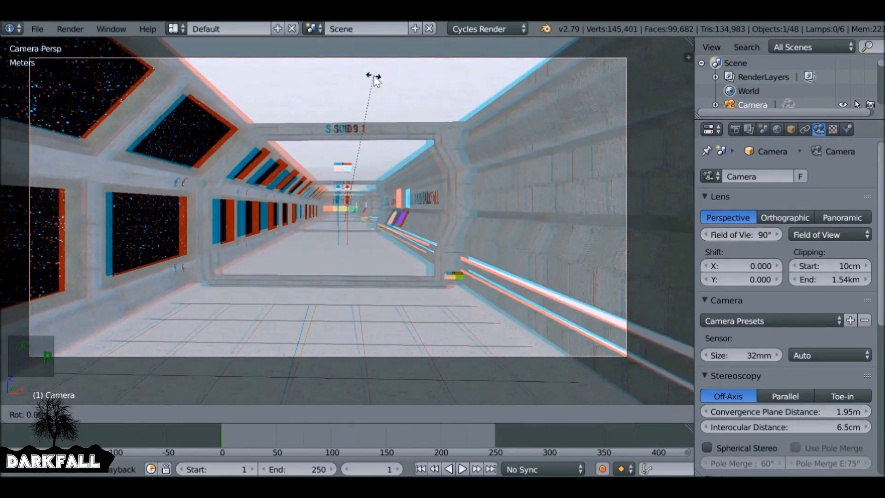
key(z)
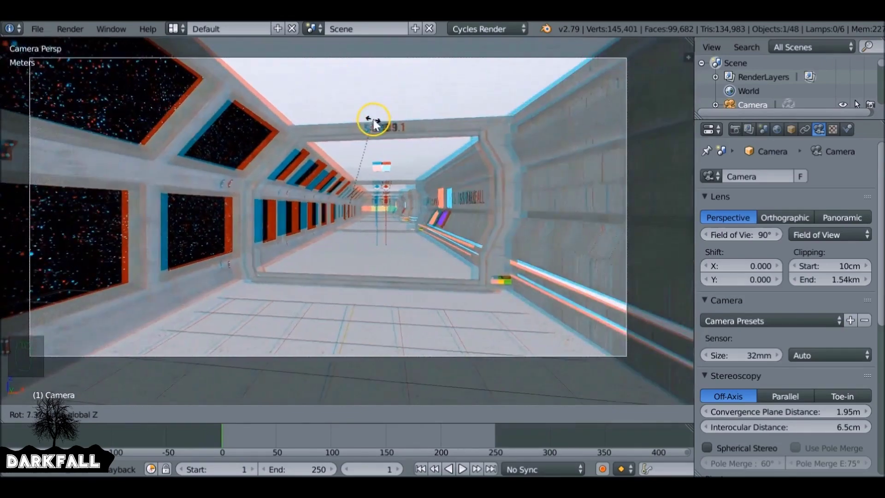
click(374, 122)
Save over 360Hallway.blend.
scroll(405, 196, down, 3)
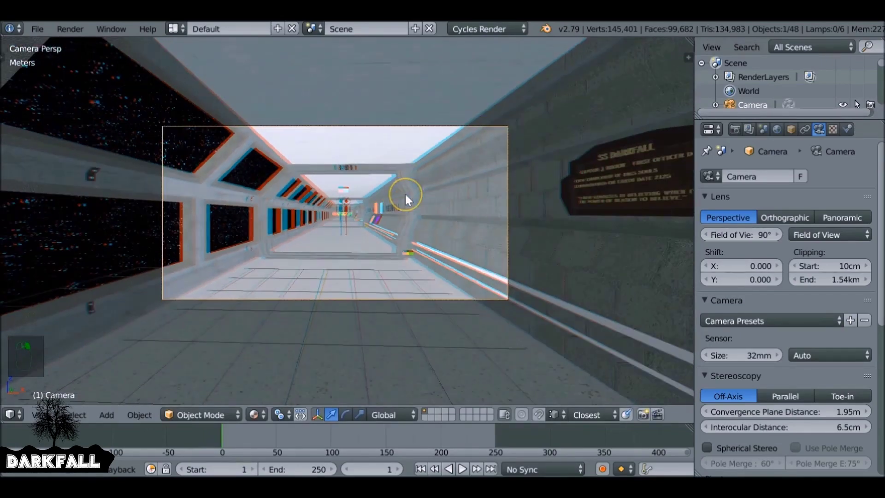
key(ctrl+s)
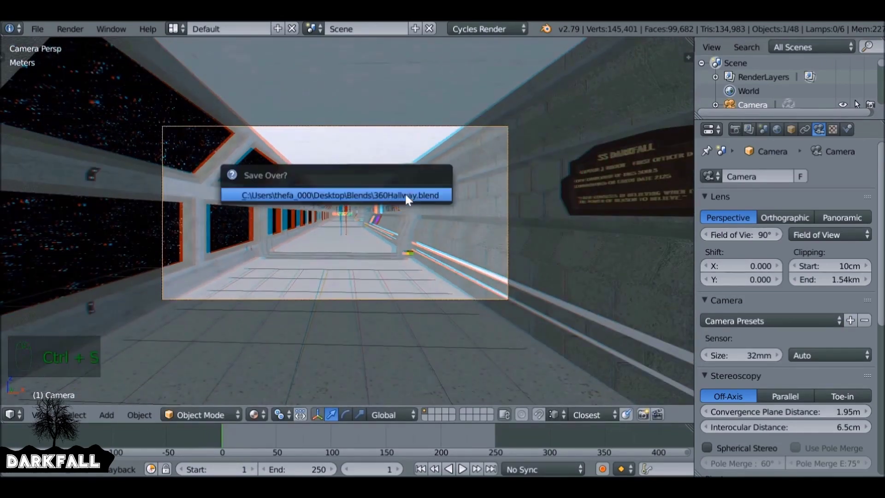
click(405, 194)
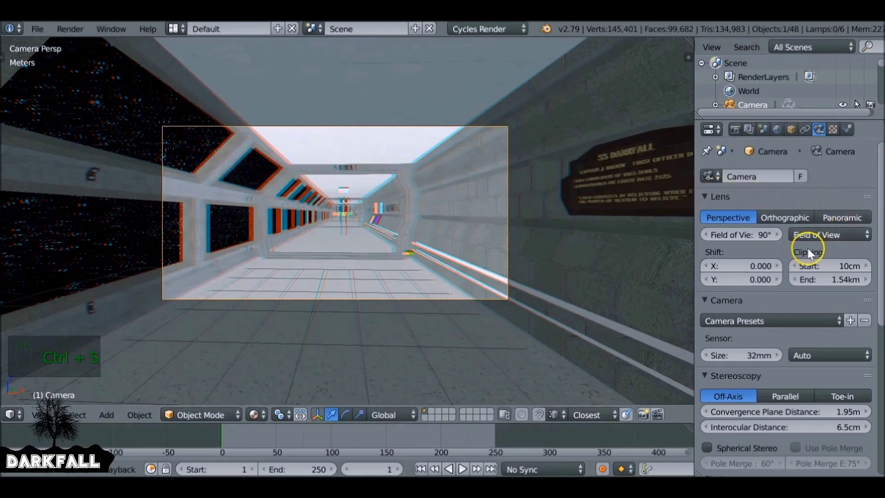
Make the camera lens Panoramic with the Equirectangular type.
click(838, 218)
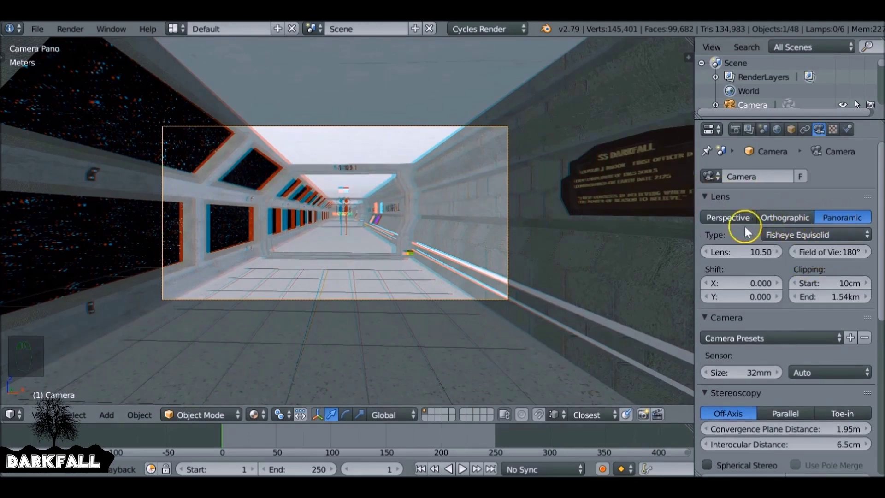
click(804, 235)
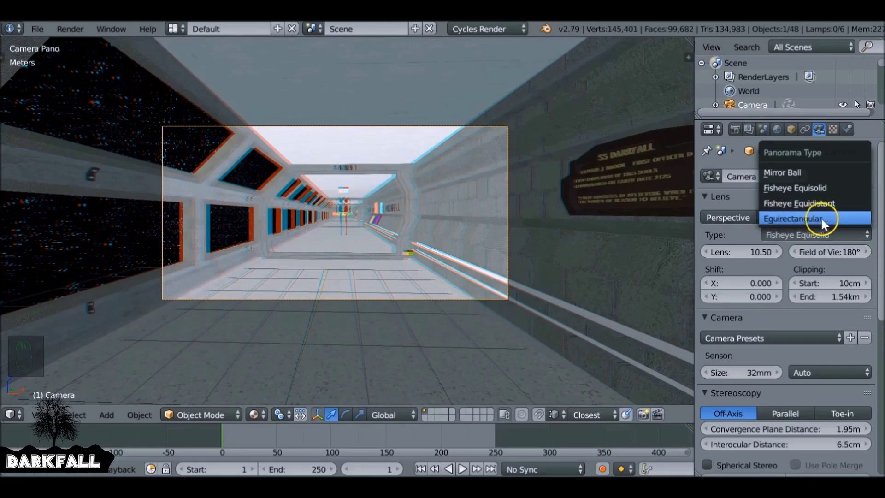
click(837, 218)
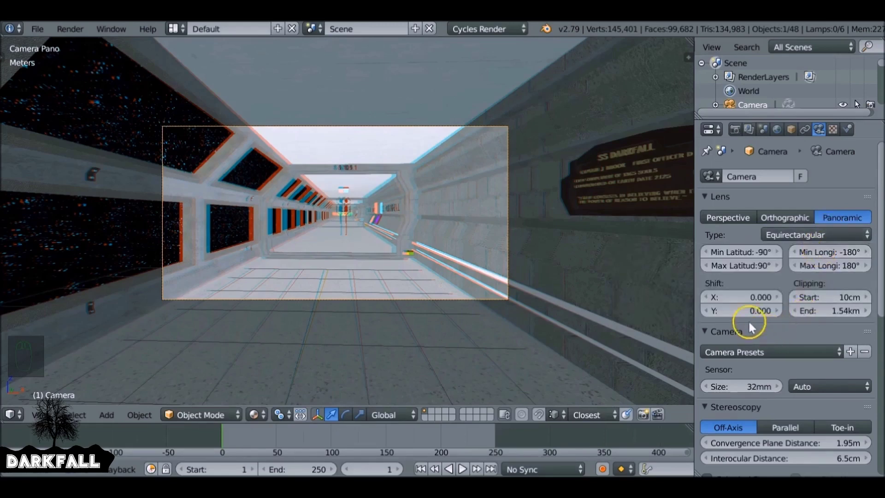
scroll(795, 273, down, 2)
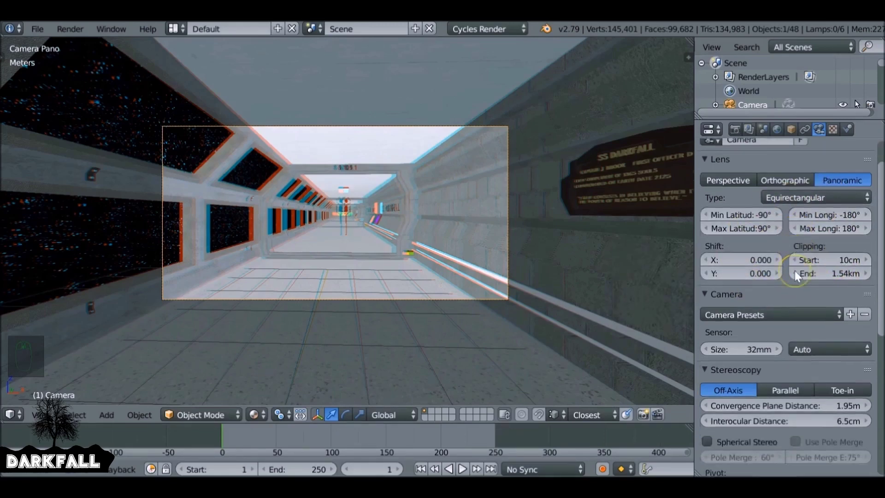
scroll(795, 272, down, 4)
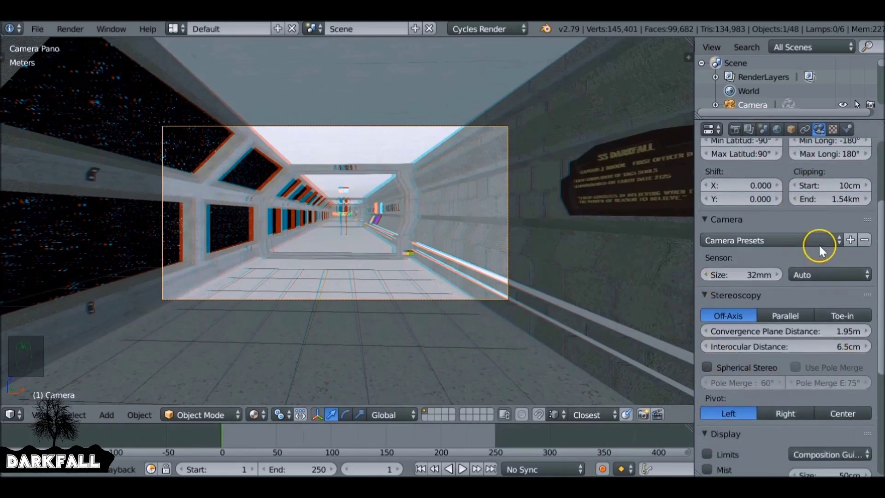
Enable Spherical Stereo and drag the convergence plane distance up from 1.95 m.
scroll(818, 245, up, 6)
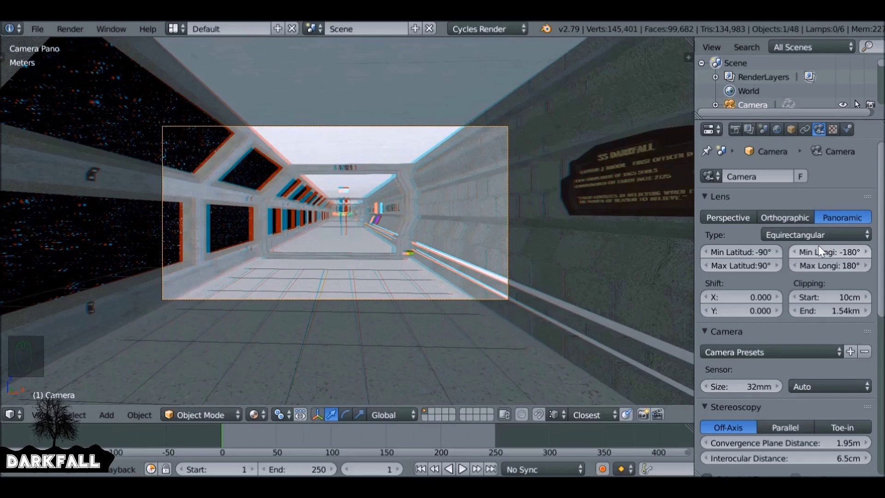
scroll(813, 258, down, 2)
scroll(792, 358, down, 2)
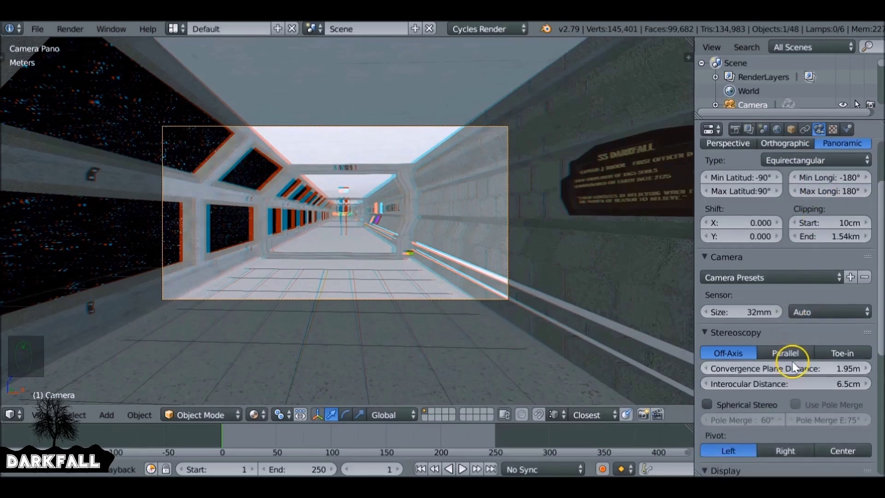
click(744, 407)
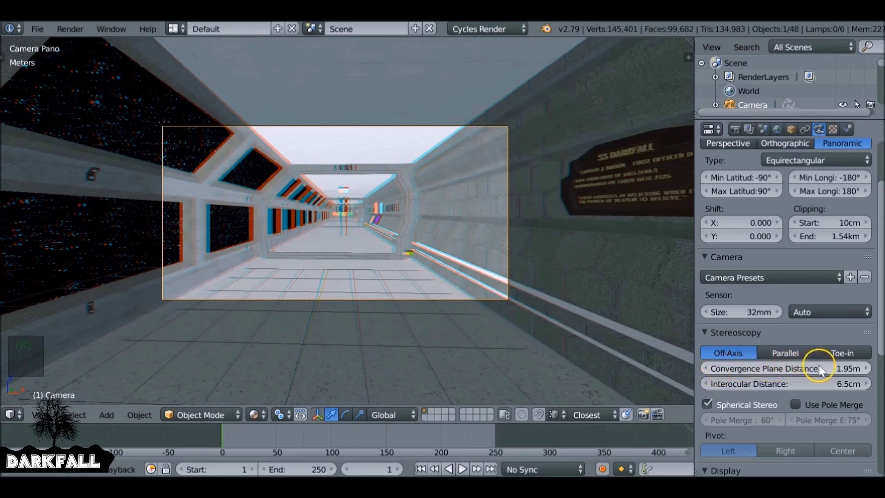
drag(802, 371, 866, 368)
drag(20, 359, 513, 223)
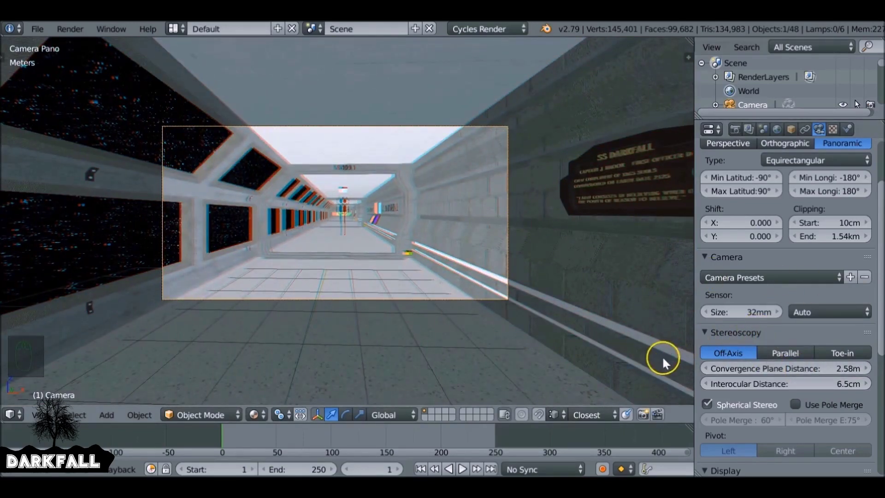
Undo the convergence change and hide the starfield and hull panels Cube.003 and Cube.002 to expose the hallway.
key(ctrl+z)
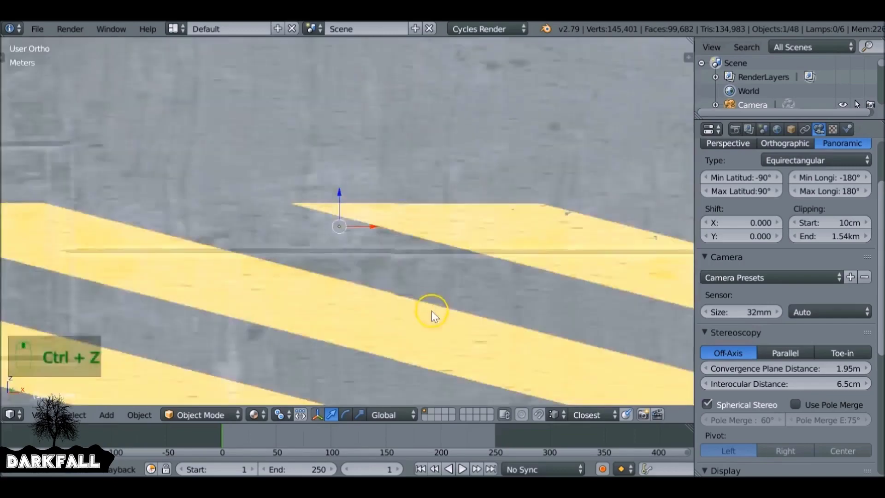
scroll(431, 312, down, 5)
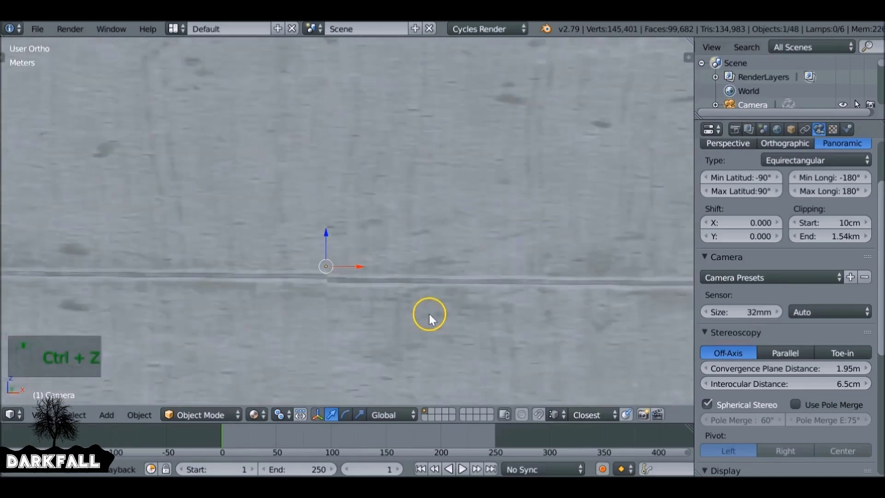
scroll(433, 316, down, 5)
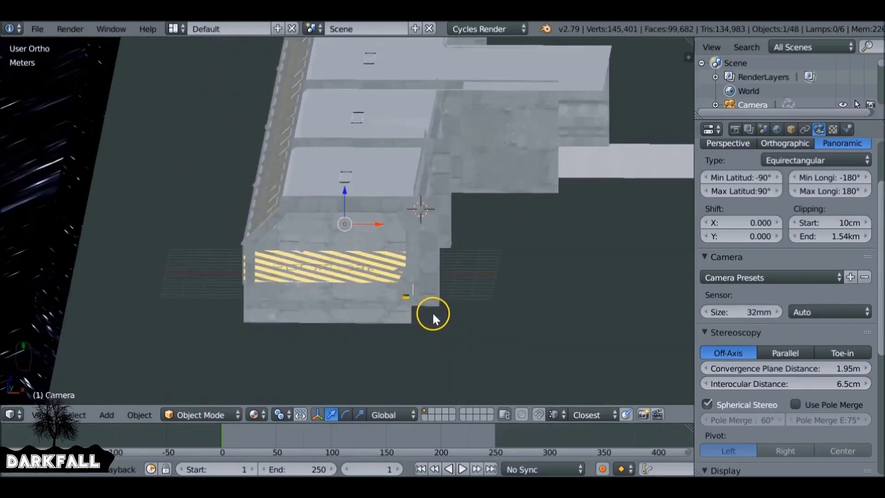
middle_drag(432, 312, 385, 300)
right_click(340, 211)
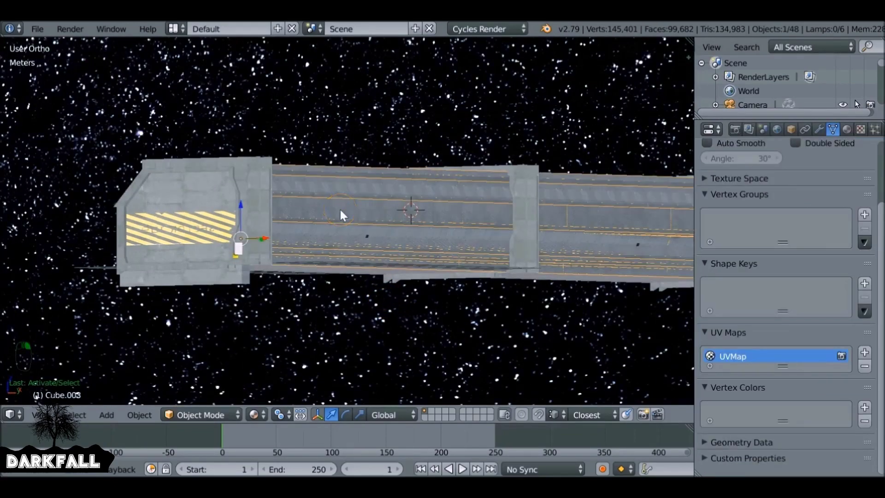
key(h)
key(h)
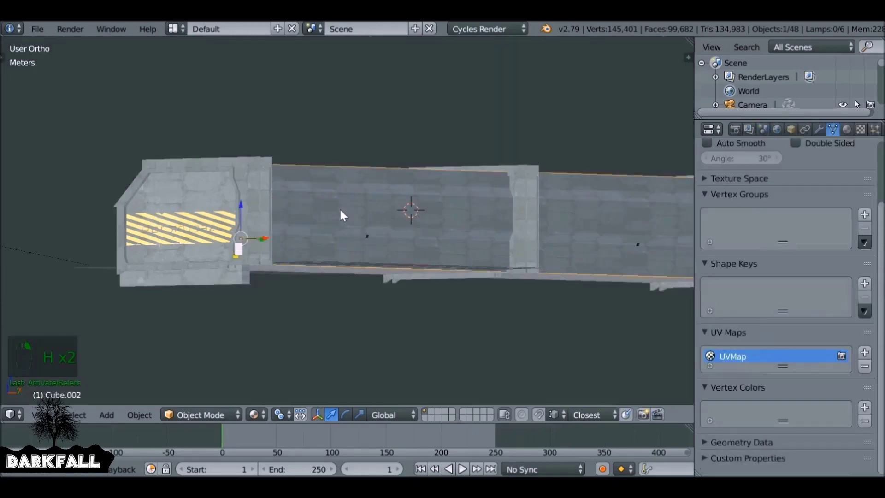
key(h)
middle_drag(375, 231, 379, 253)
scroll(385, 252, up, 4)
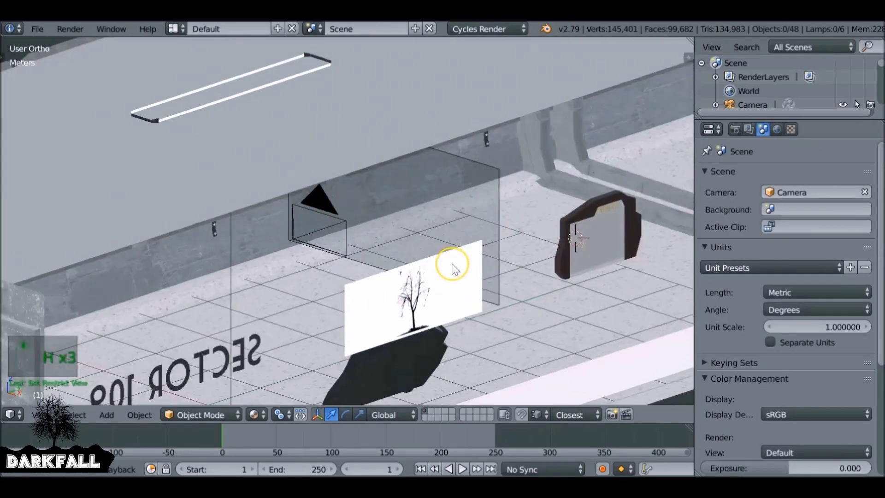
middle_drag(452, 266, 415, 264)
scroll(427, 180, down, 2)
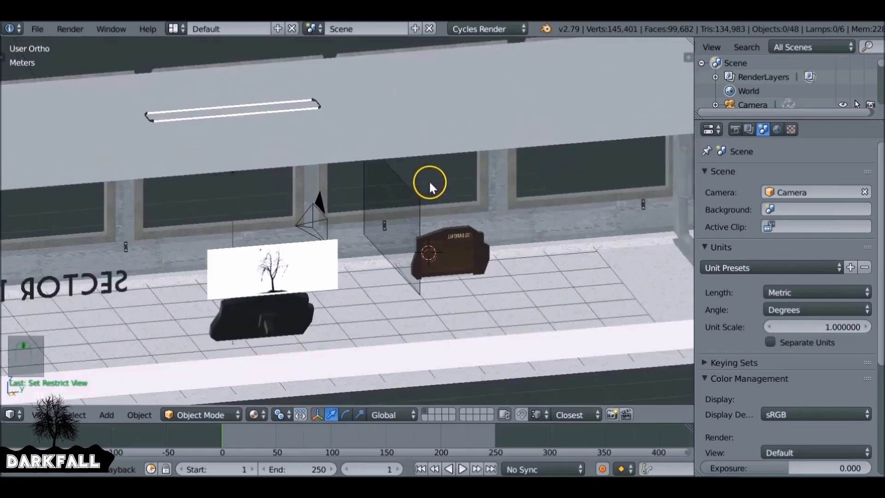
middle_drag(427, 181, 336, 210)
Select the camera, set its convergence plane distance to 2 m, and return to camera view.
right_click(323, 211)
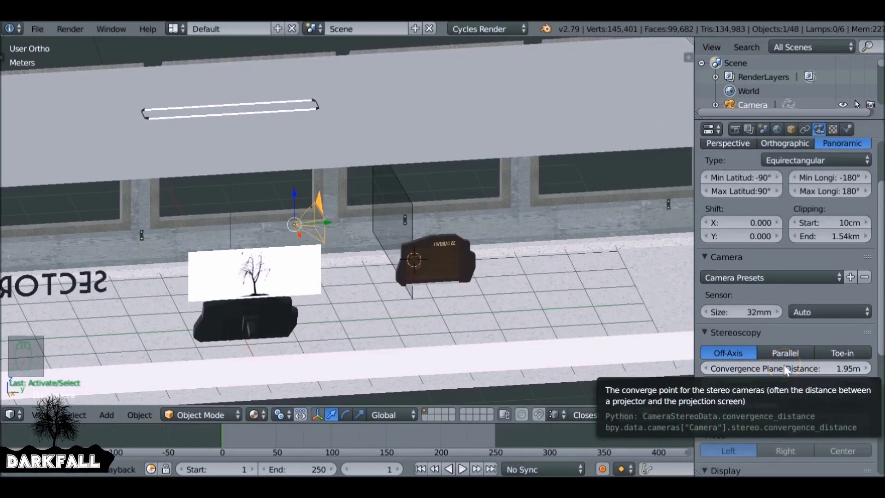
mouse_move(786, 368)
mouse_down()
mouse_move(806, 355)
mouse_move(857, 353)
mouse_move(783, 338)
mouse_move(786, 367)
mouse_up()
key(KP_0)
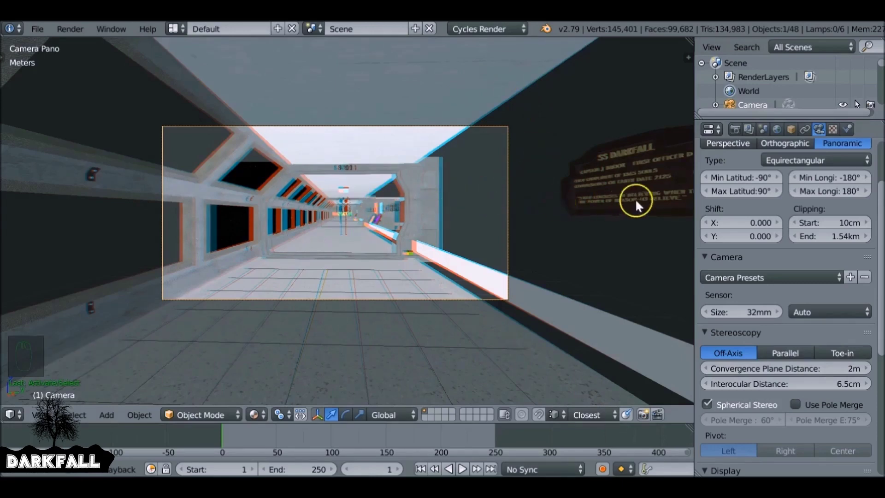
Set the output file format to FFmpeg video.
click(734, 129)
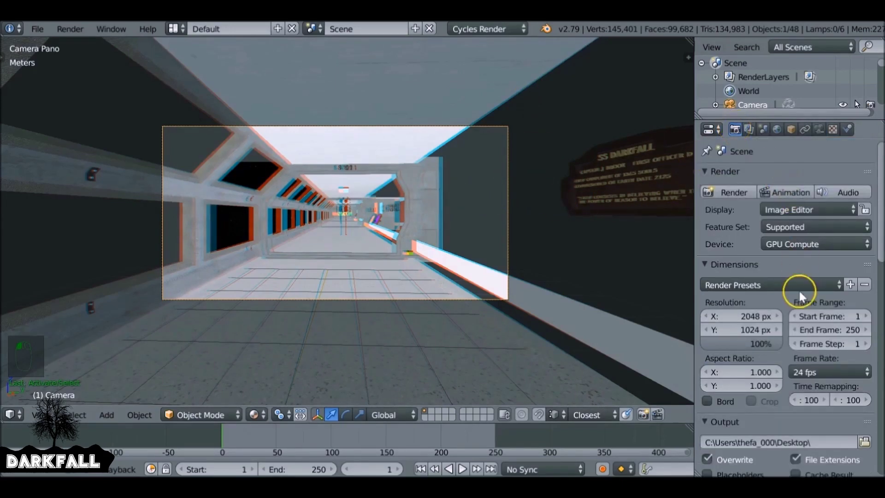
scroll(798, 289, down, 10)
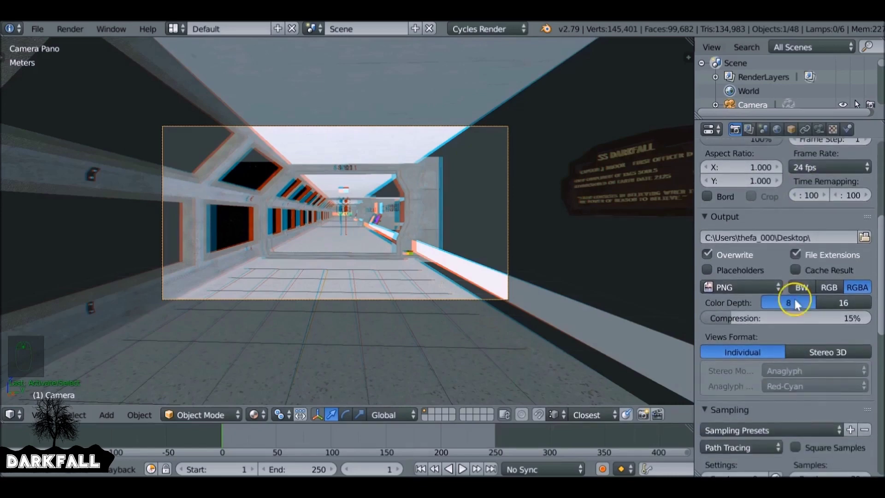
click(746, 286)
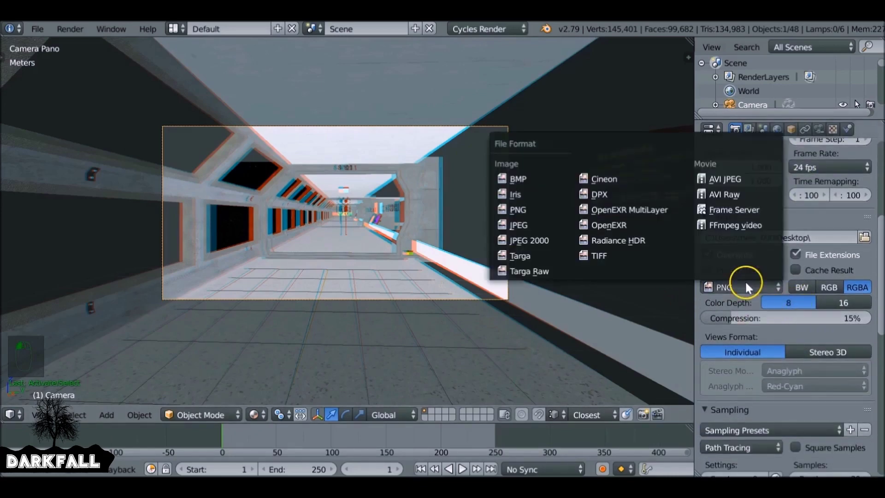
click(763, 225)
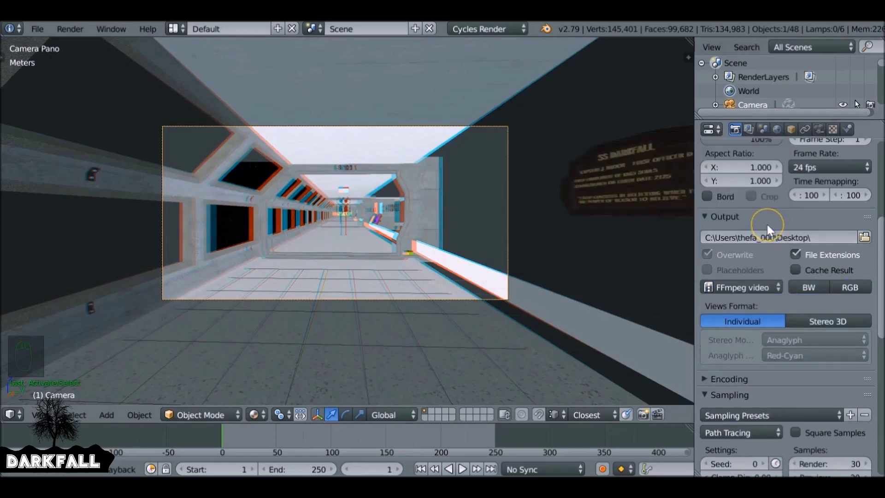
Output views as Stereo 3D in Top-Bottom mode and render the frame.
scroll(806, 260, down, 3)
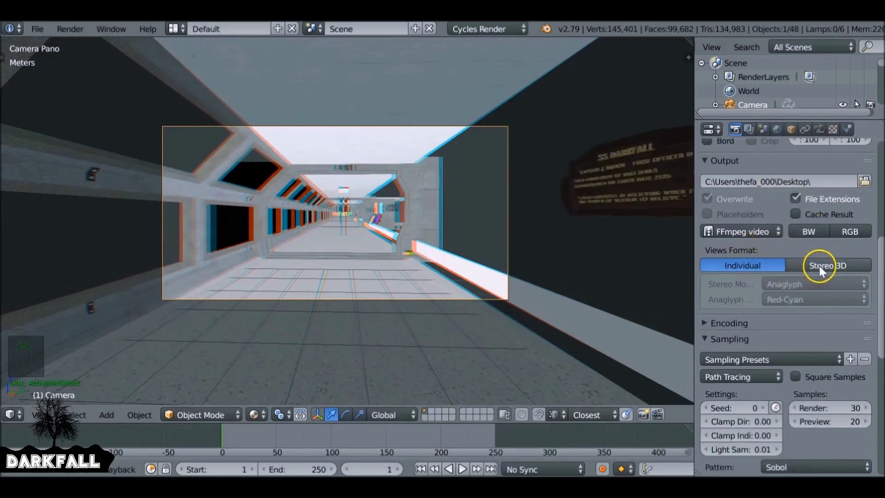
click(820, 265)
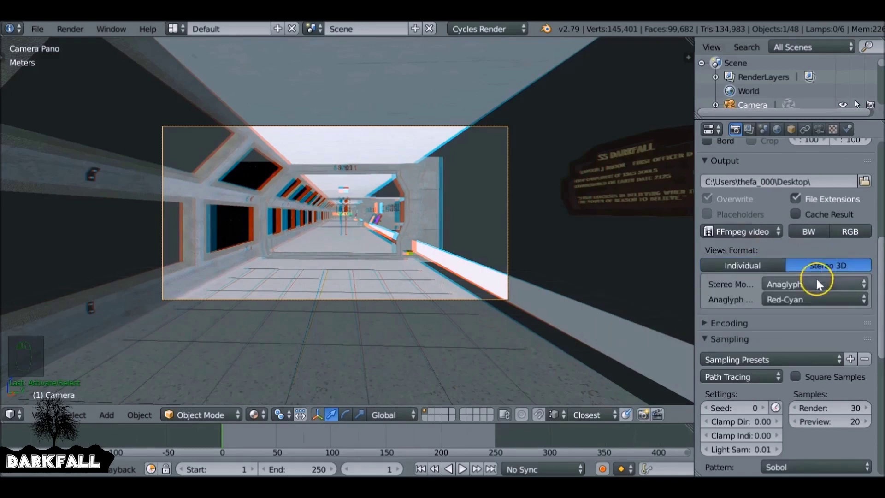
click(810, 285)
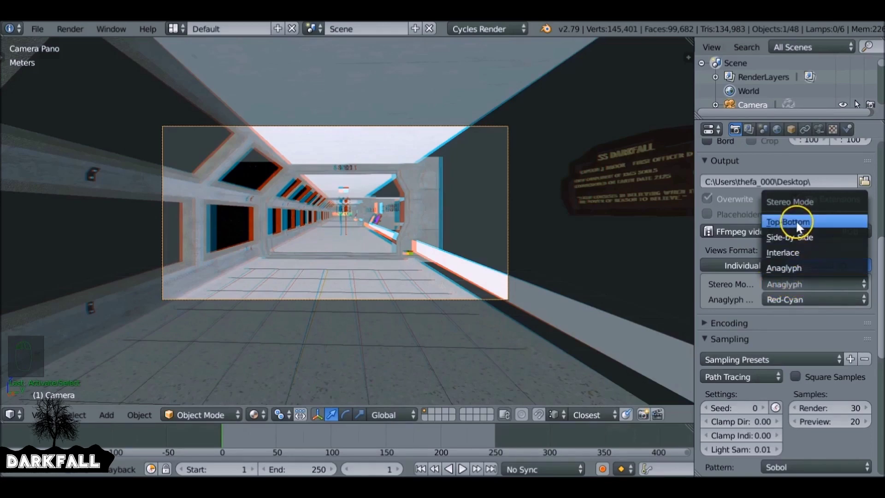
click(818, 225)
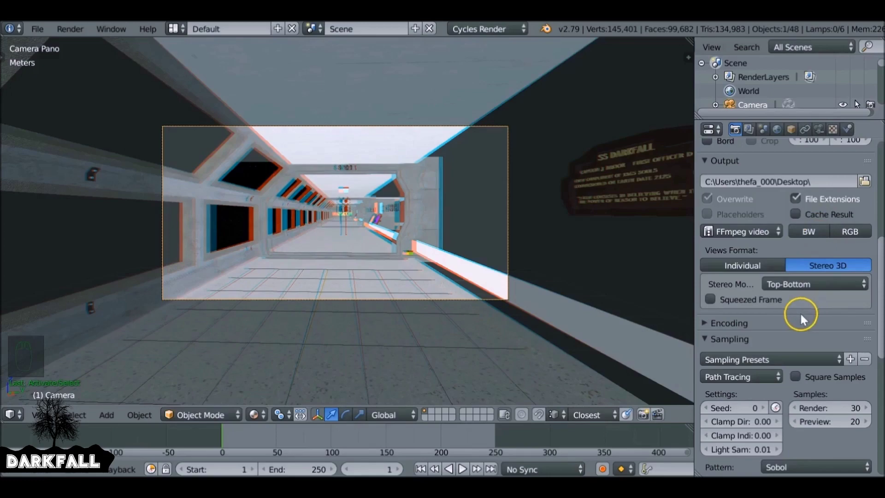
scroll(804, 226, up, 10)
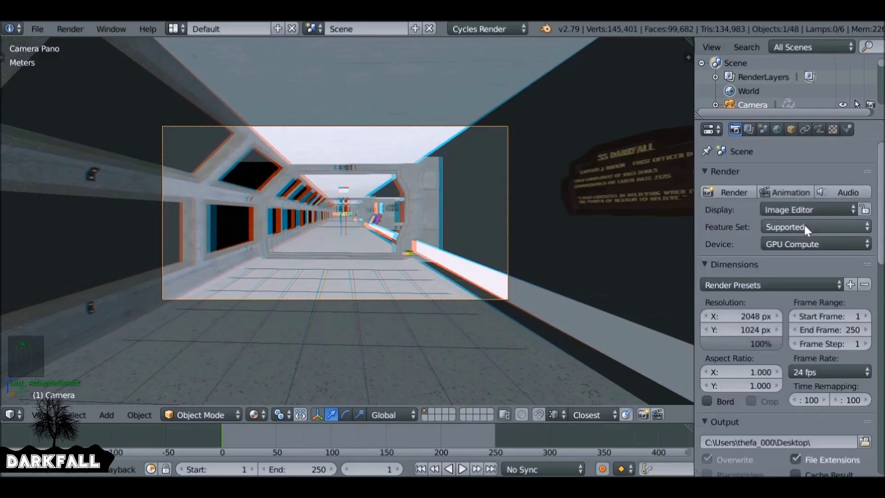
click(729, 191)
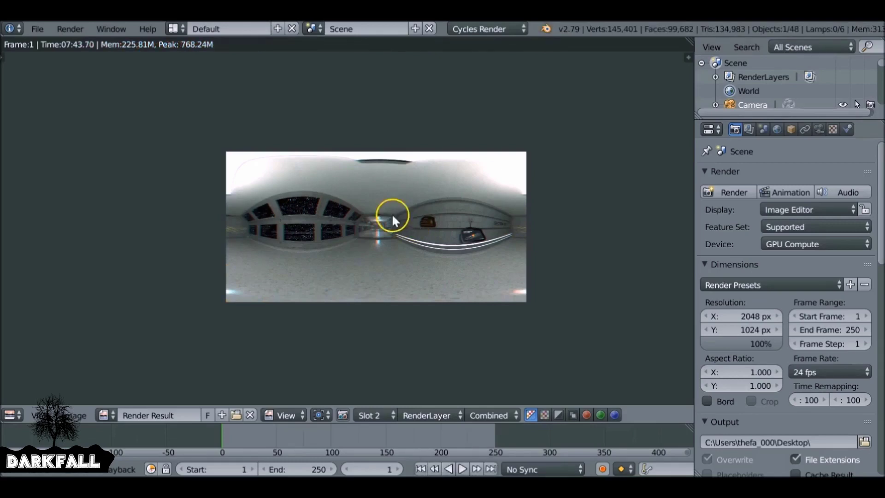
Once the equirectangular render completes, reveal the video encoding settings in the Output properties.
scroll(395, 241, up, 2)
scroll(762, 340, down, 5)
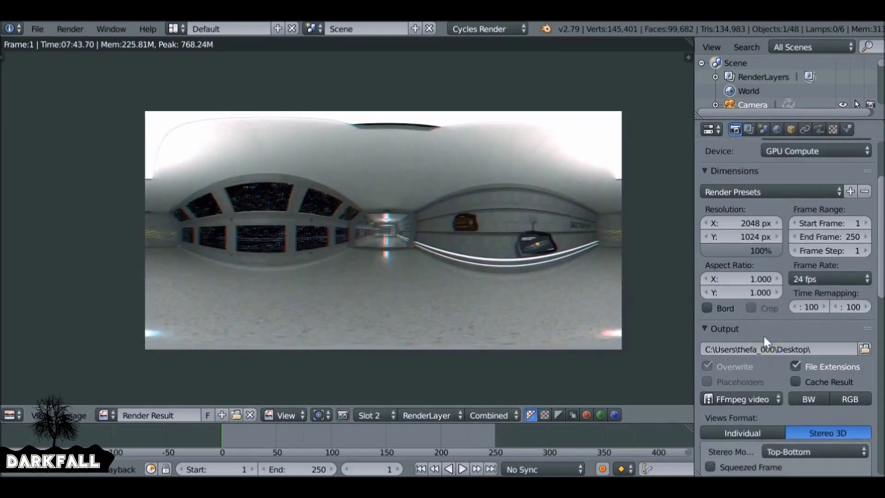
scroll(767, 340, down, 3)
scroll(752, 340, down, 3)
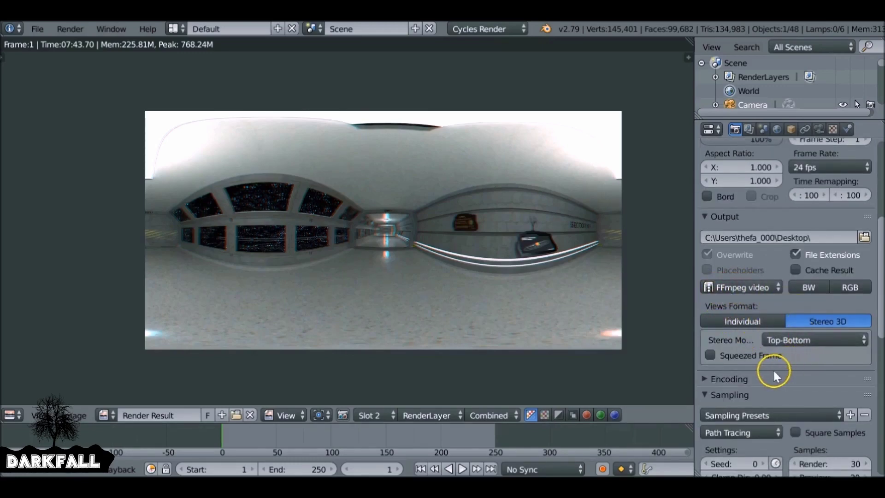
click(733, 377)
Apply the 'h264 in MP4' encoding preset.
scroll(732, 376, down, 1)
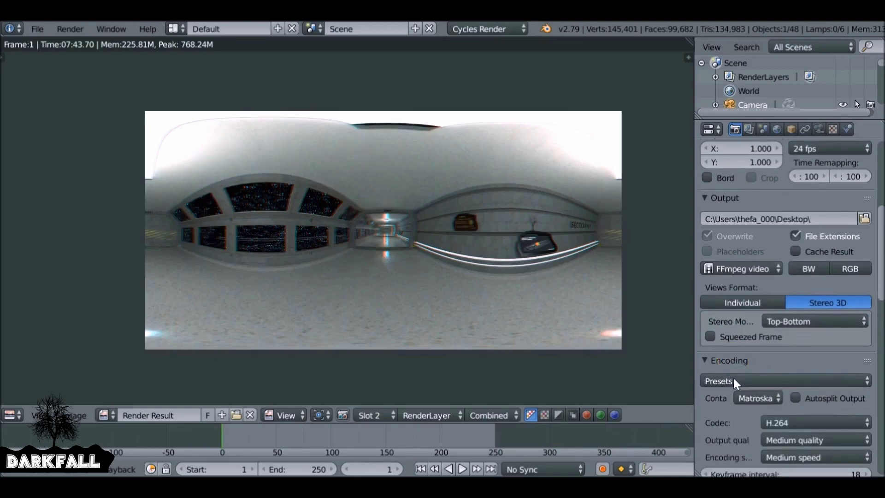
click(734, 379)
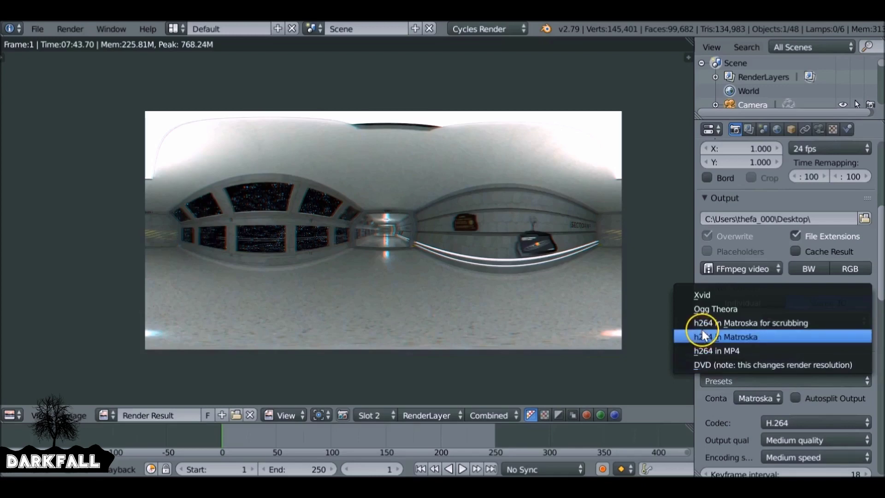
click(729, 351)
scroll(737, 355, up, 8)
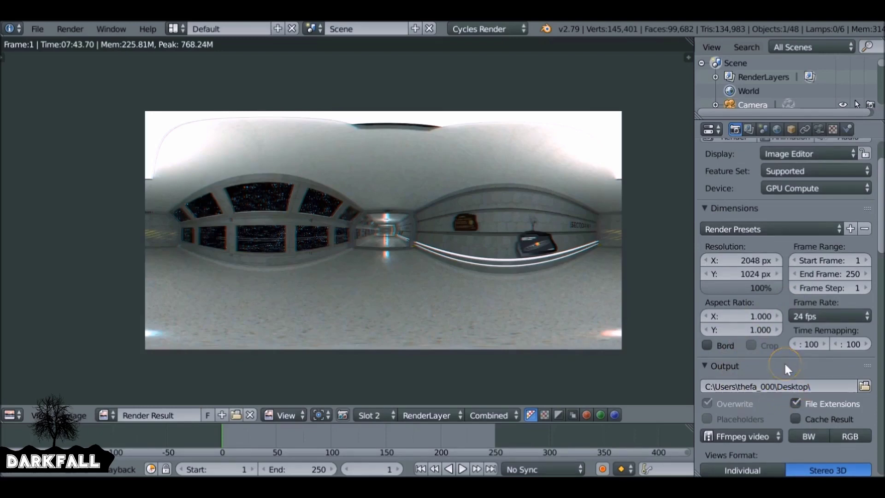
scroll(786, 368, up, 3)
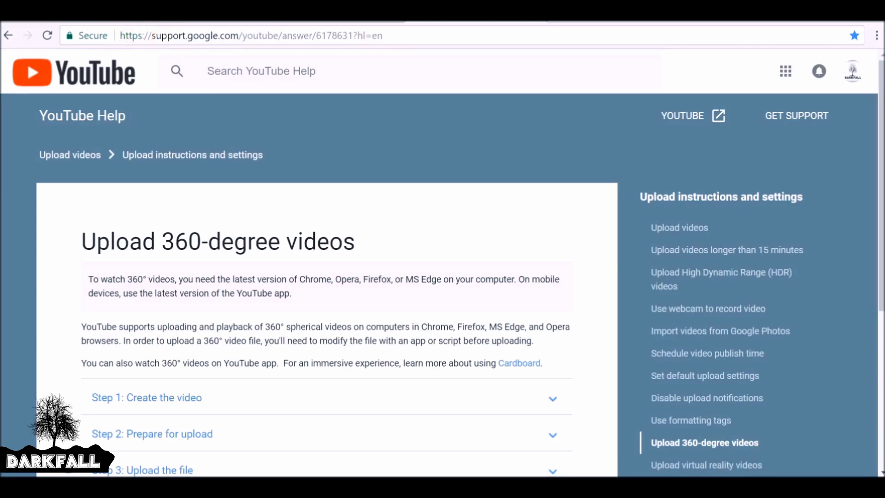
On YouTube's 360-degree upload help page, expand Step 2: Prepare for upload.
double_click(324, 41)
click(345, 118)
scroll(214, 203, down, 1)
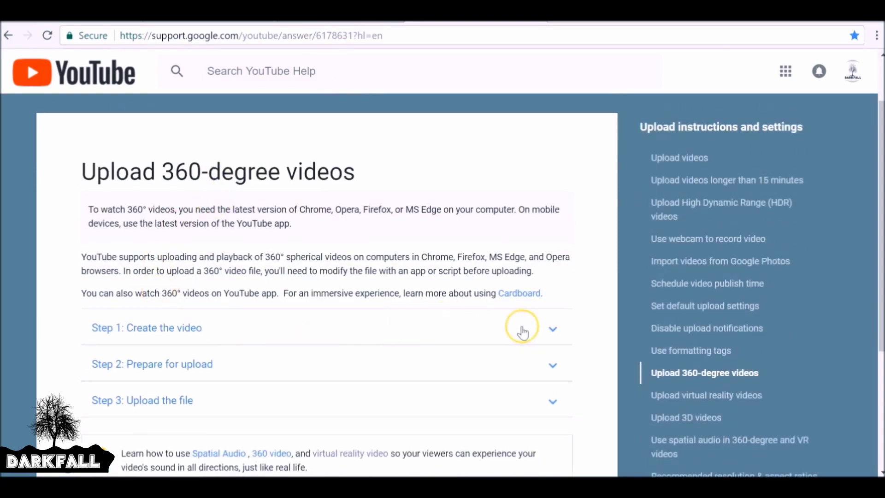
click(546, 330)
click(545, 329)
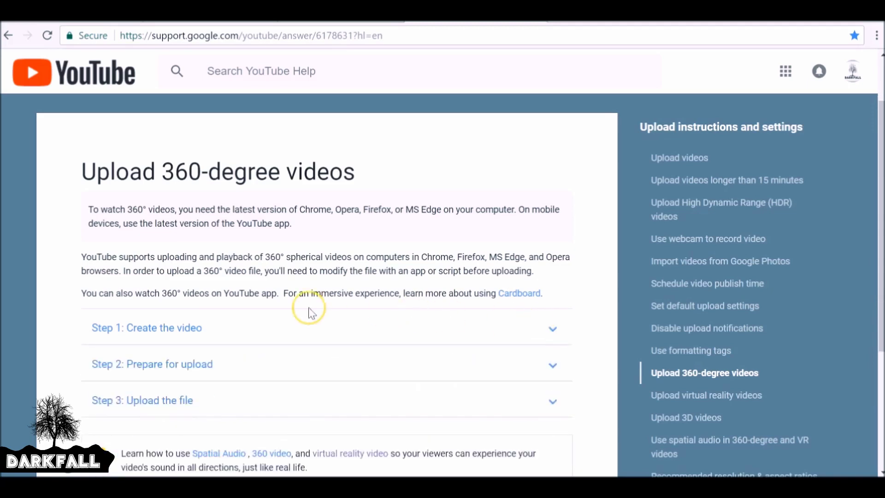
scroll(306, 309, down, 1)
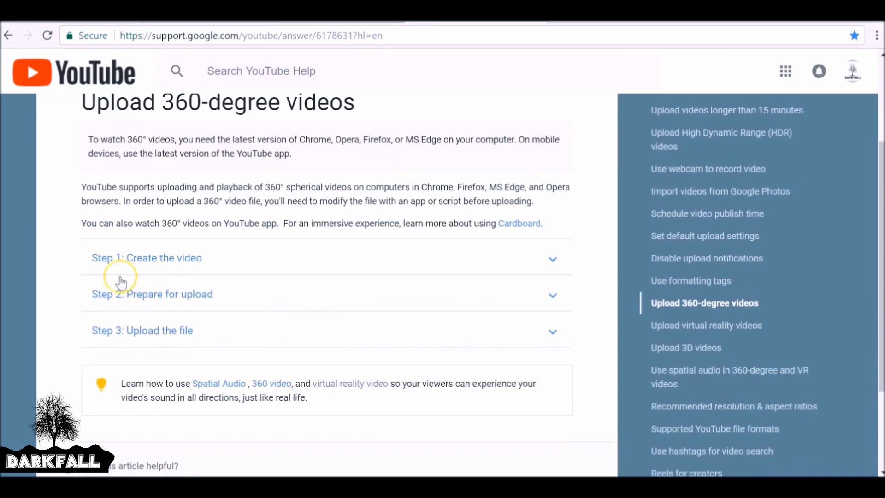
click(548, 296)
scroll(547, 297, down, 3)
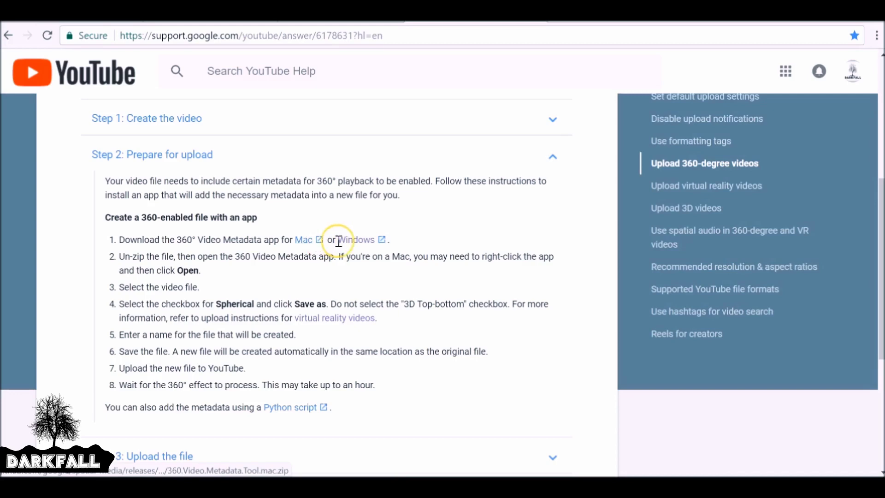
Follow the Windows link to the Spatial Media Metadata Injector v2.0 release and launch the app.
click(356, 242)
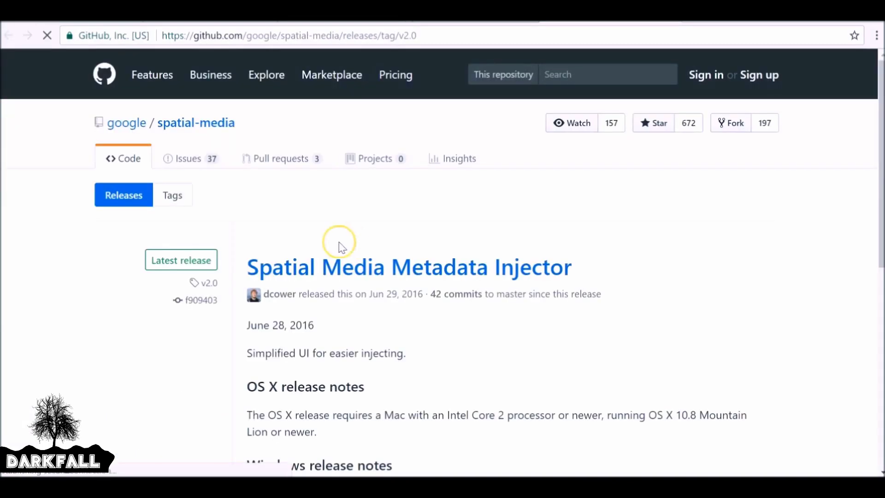
scroll(403, 214, down, 8)
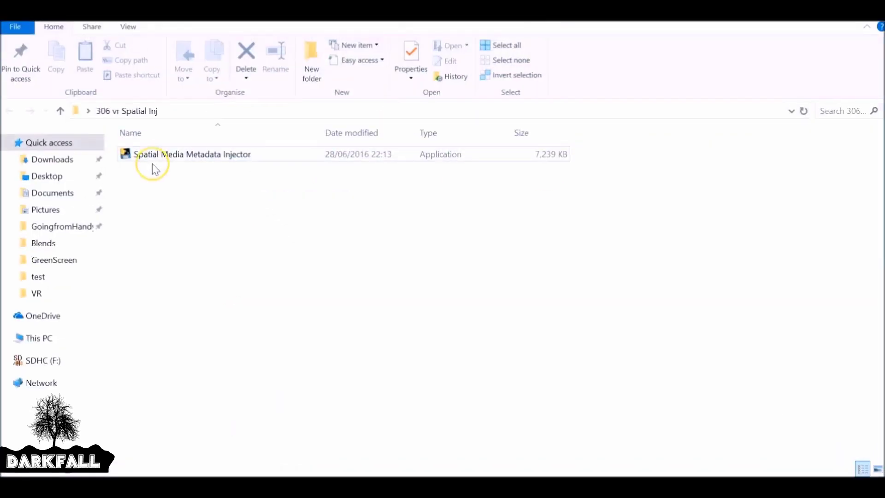
double_click(154, 170)
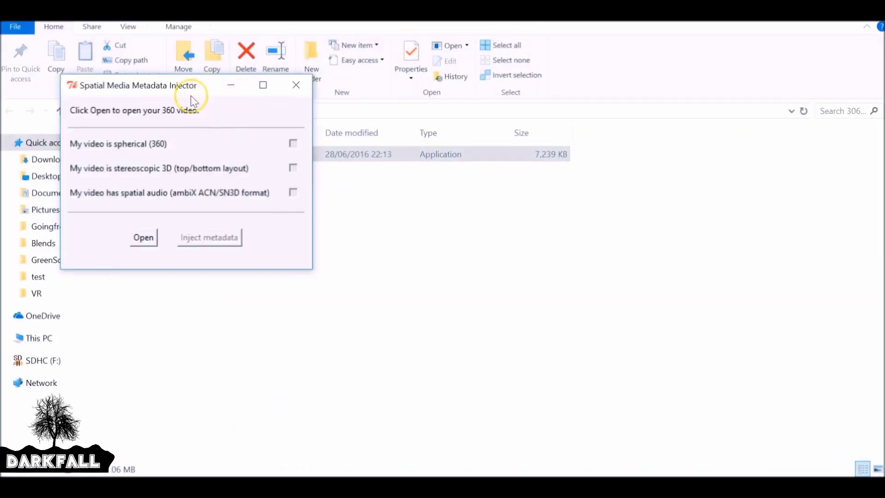
Load 0001-0200.mp4 from the Final folder into the injector, keeping 'My video is spherical (360)' ticked.
drag(197, 95, 245, 98)
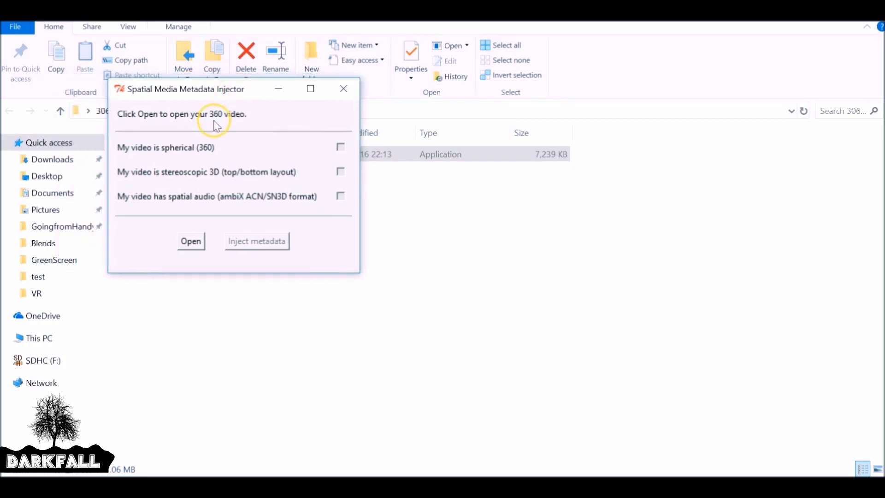
click(193, 242)
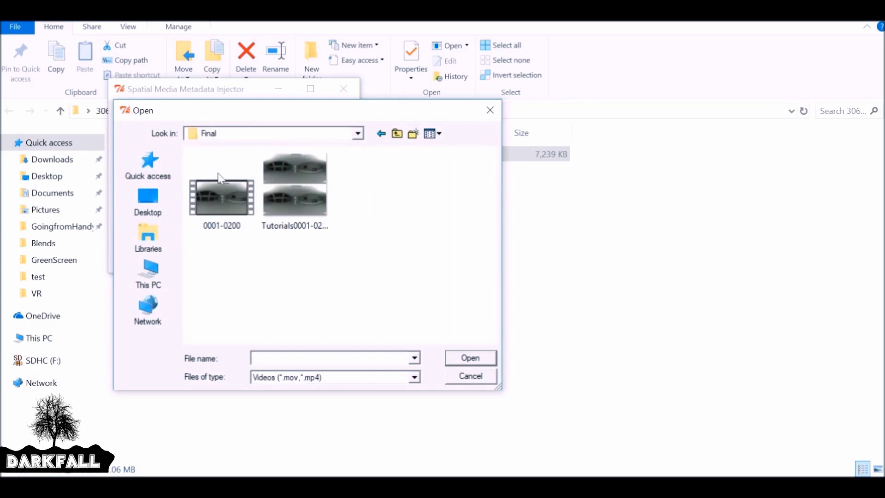
click(196, 214)
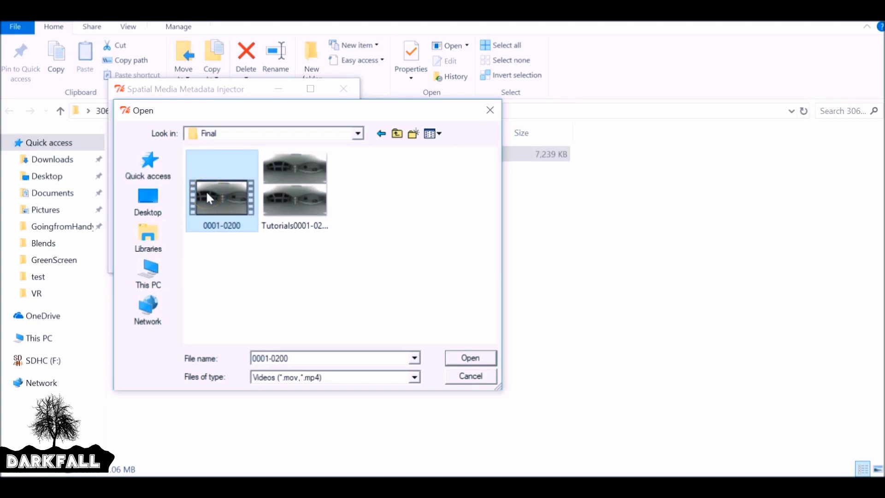
click(470, 358)
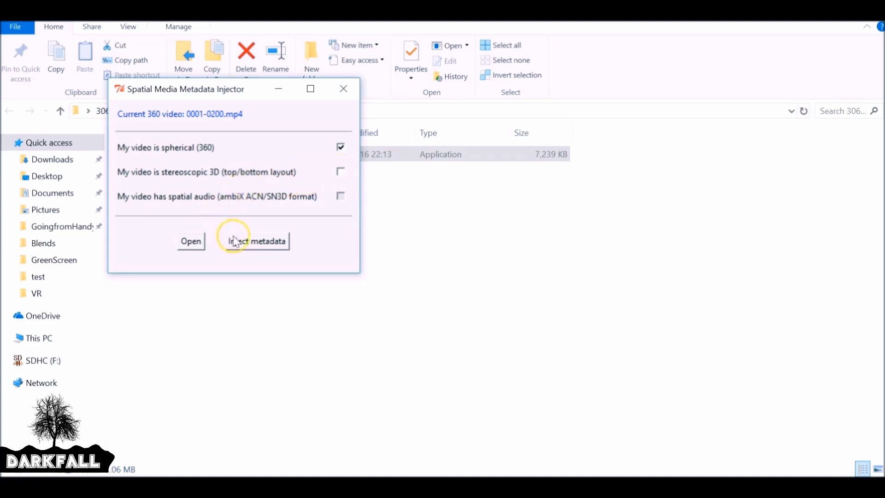
Inject the spherical metadata, save the result as 0001-0200_injected.mp4, and close the injector window.
click(266, 248)
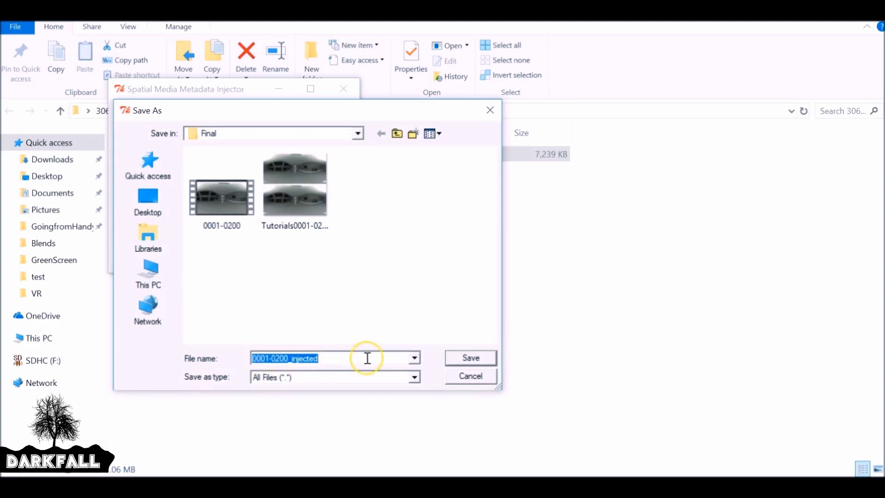
click(471, 358)
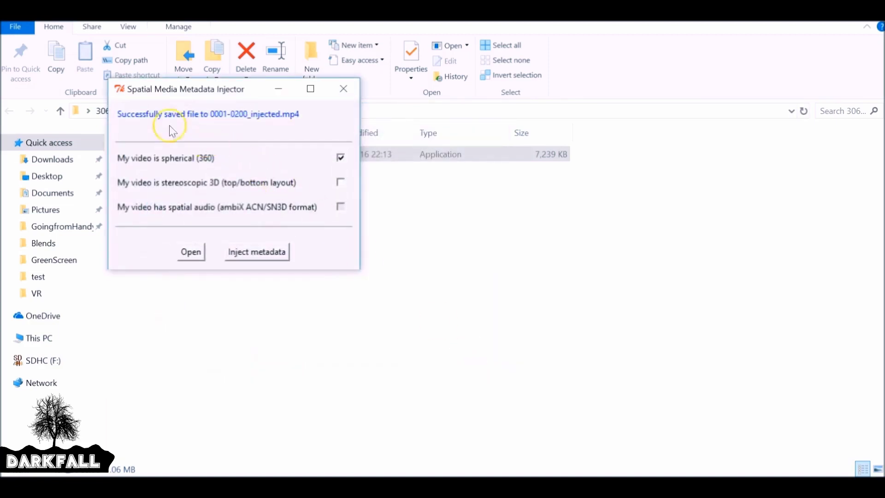
click(342, 89)
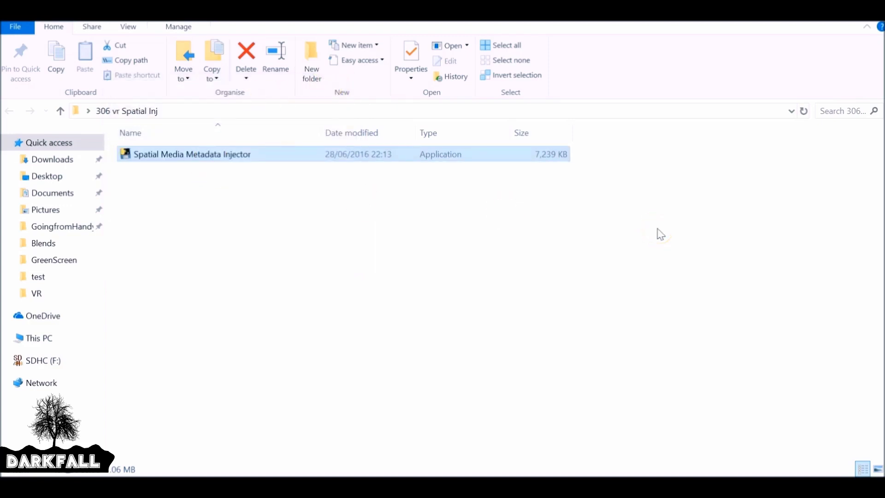